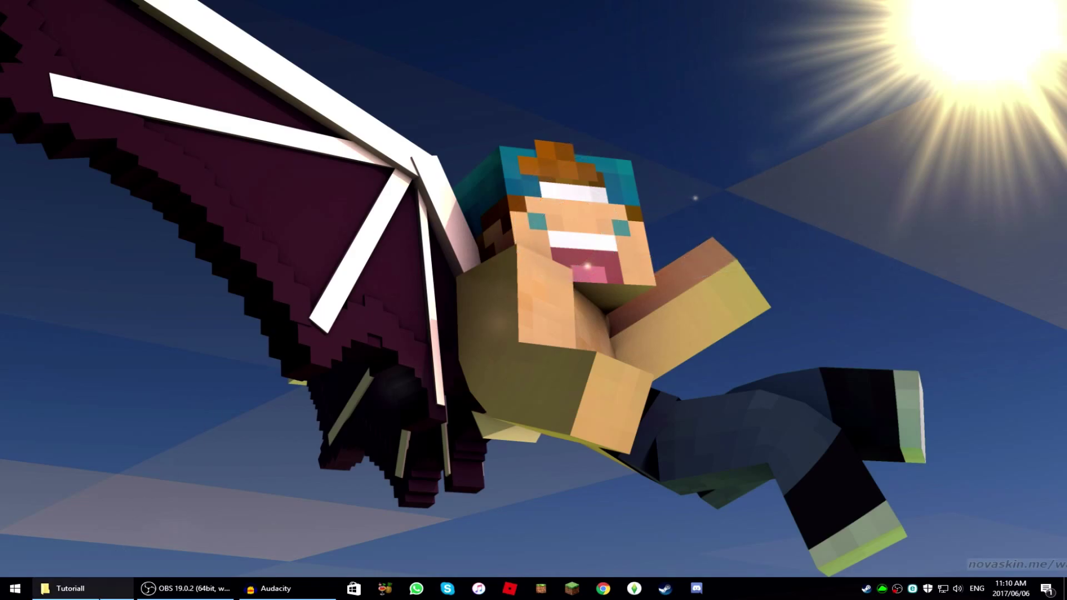
# - Restore the Tutoriall folder window from the taskbar
pyautogui.click(103, 590)
# - Open the Technic Platform website shortcut and center the browser window
pyautogui.doubleClick(520, 218)
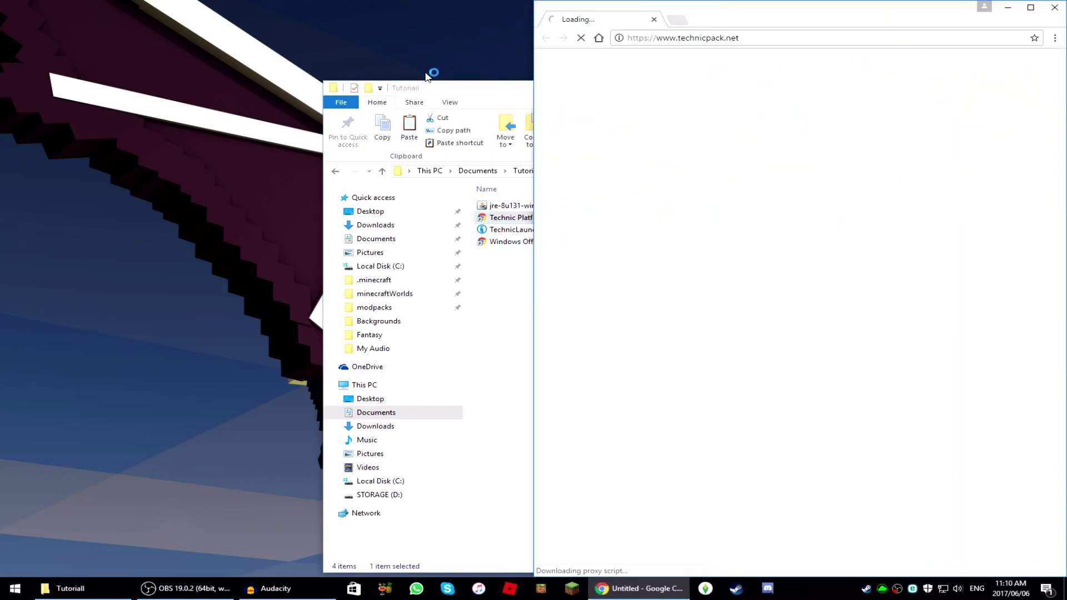
pyautogui.click(498, 88)
pyautogui.click(901, 88)
pyautogui.moveTo(826, 9); pyautogui.dragTo(591, 22)
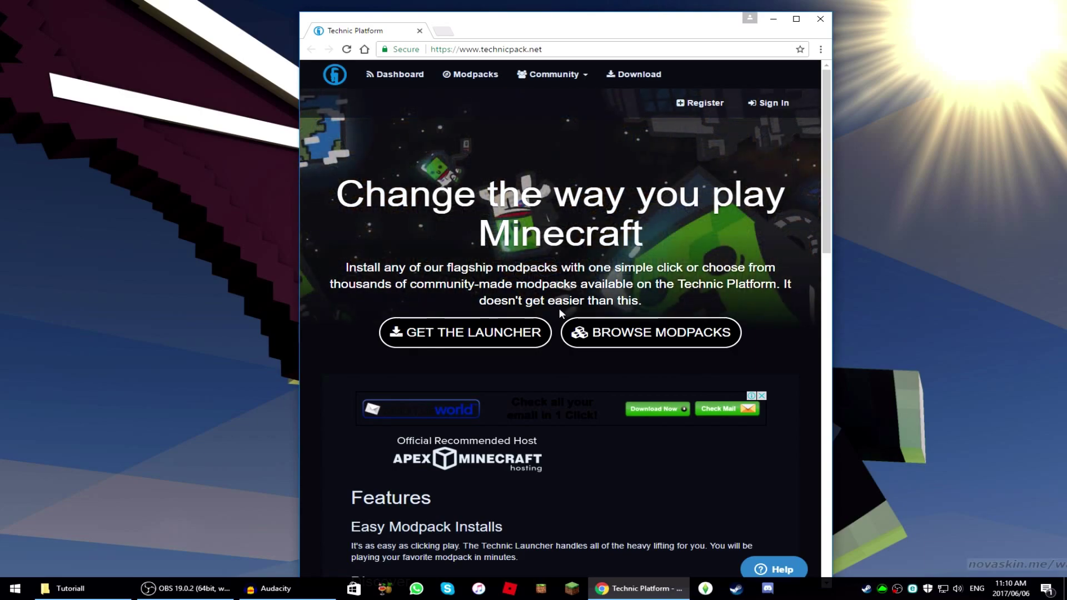
# - Download the Windows TechnicLauncher.exe from the Technic Launcher download page
pyautogui.click(497, 329)
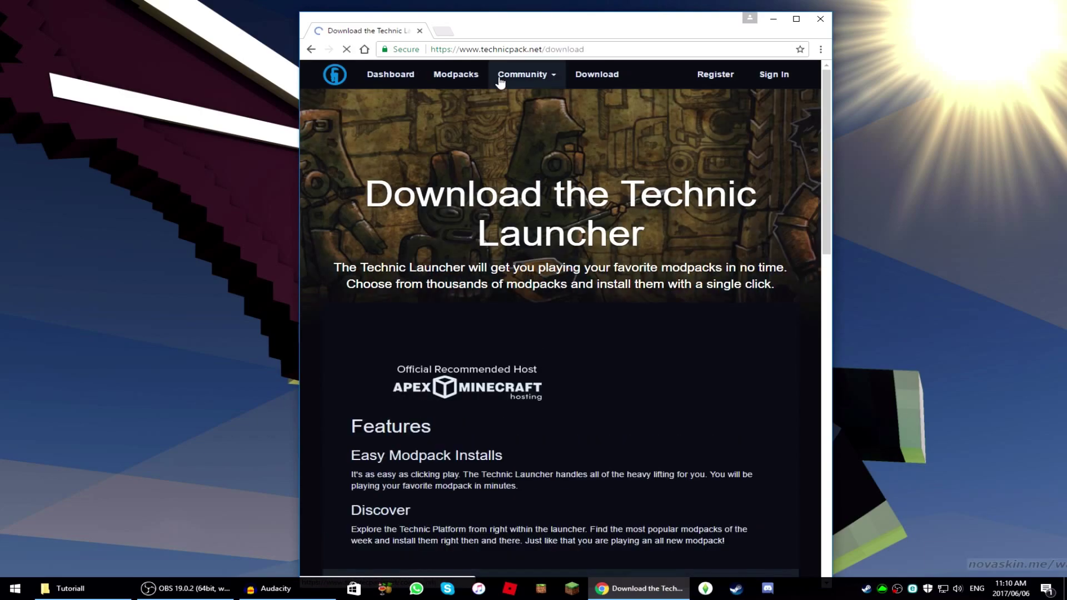
pyautogui.moveTo(518, 31); pyautogui.dragTo(1063, 75)
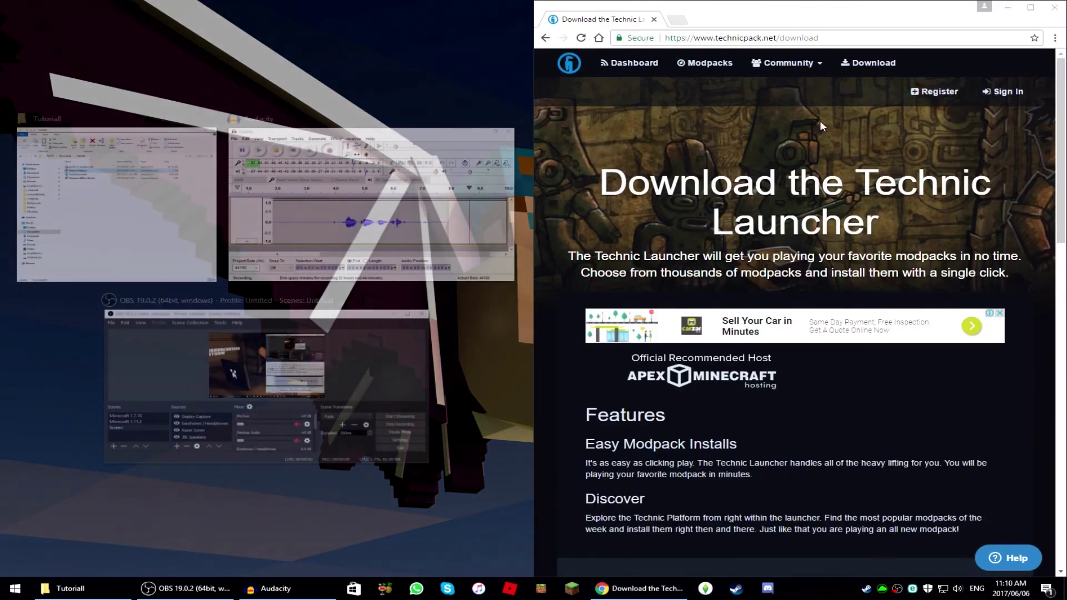
pyautogui.scroll(-5, 800, 316)
pyautogui.scroll(-10, 735, 331)
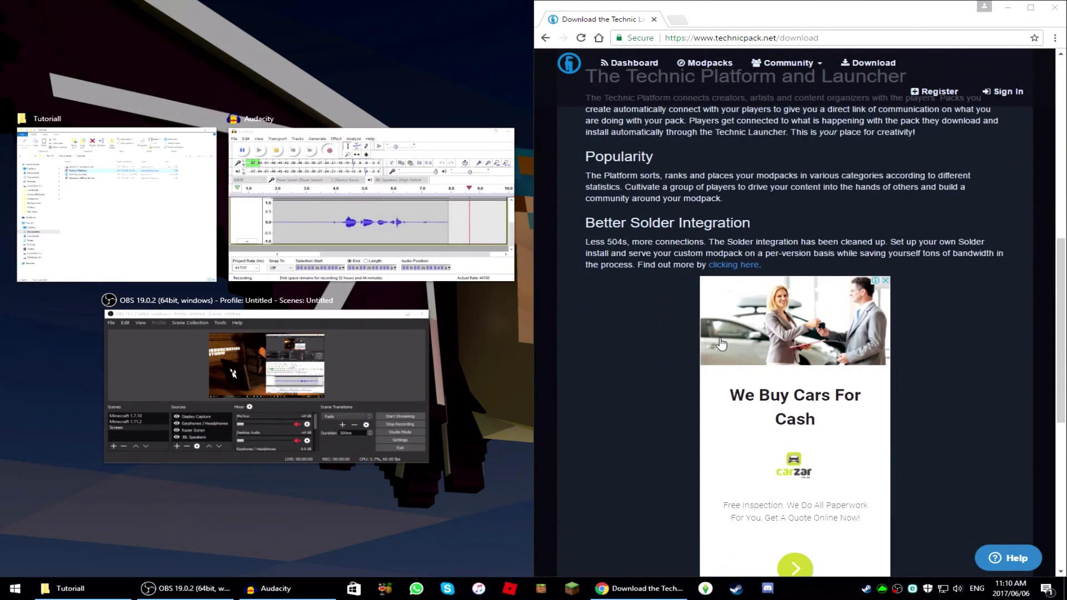
pyautogui.scroll(14, 736, 331)
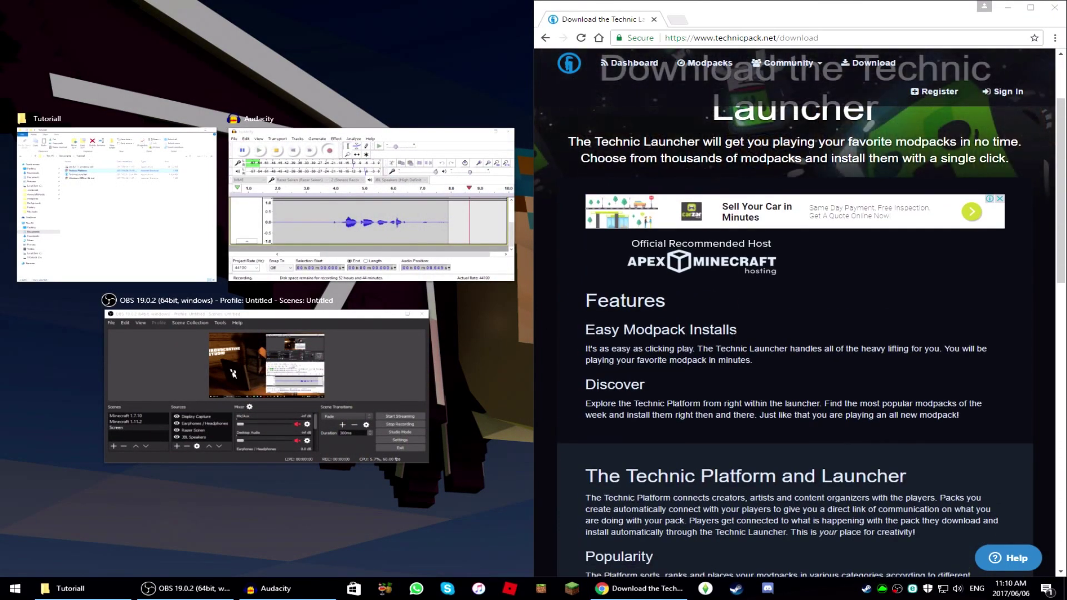
pyautogui.scroll(-9, 735, 334)
pyautogui.scroll(-2, 731, 344)
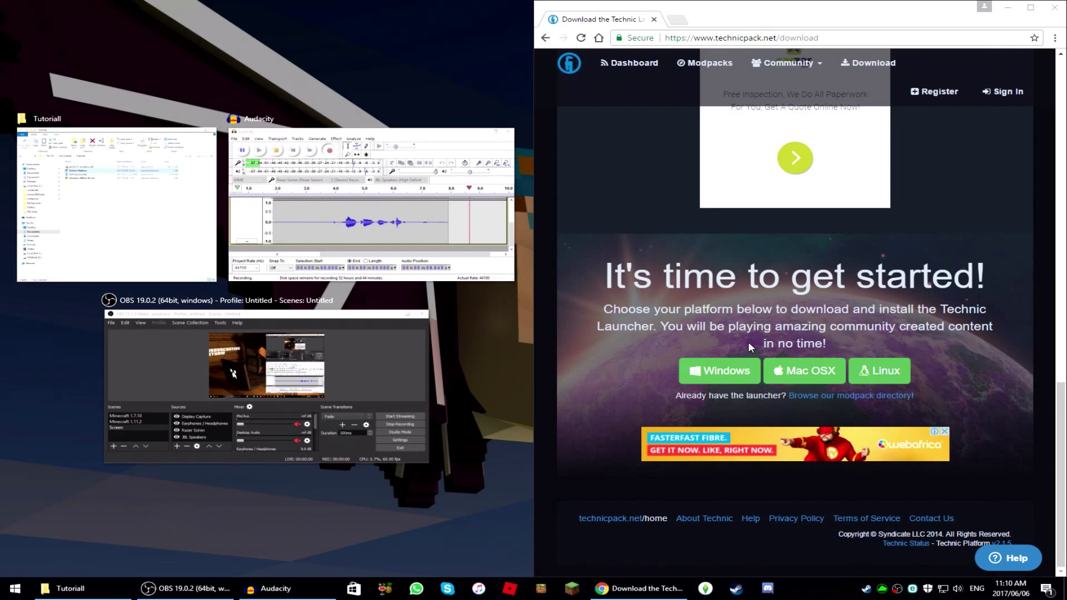
pyautogui.click(707, 371)
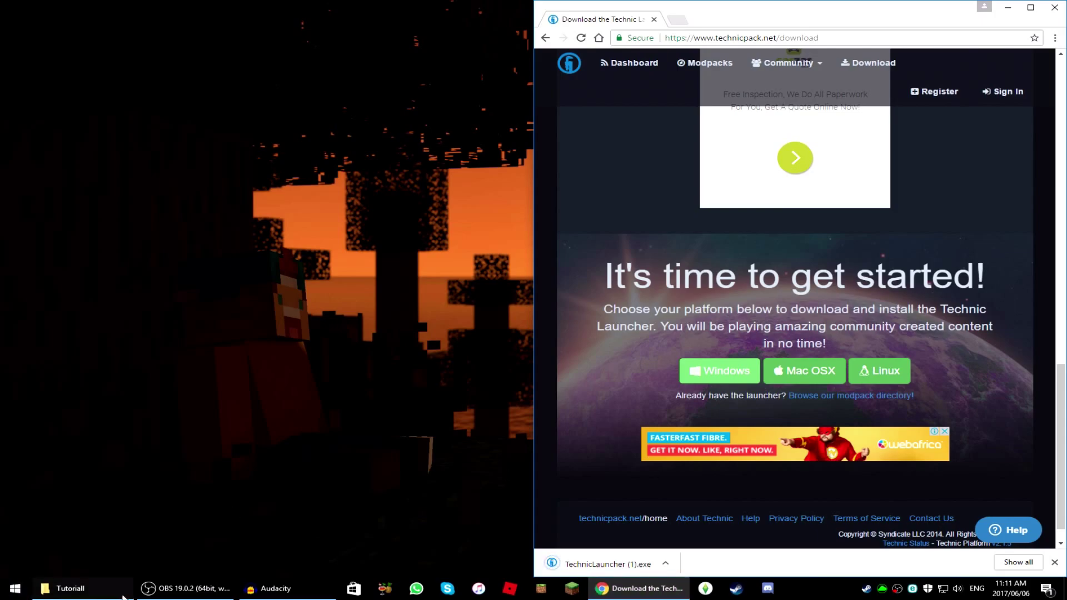
pyautogui.click(70, 588)
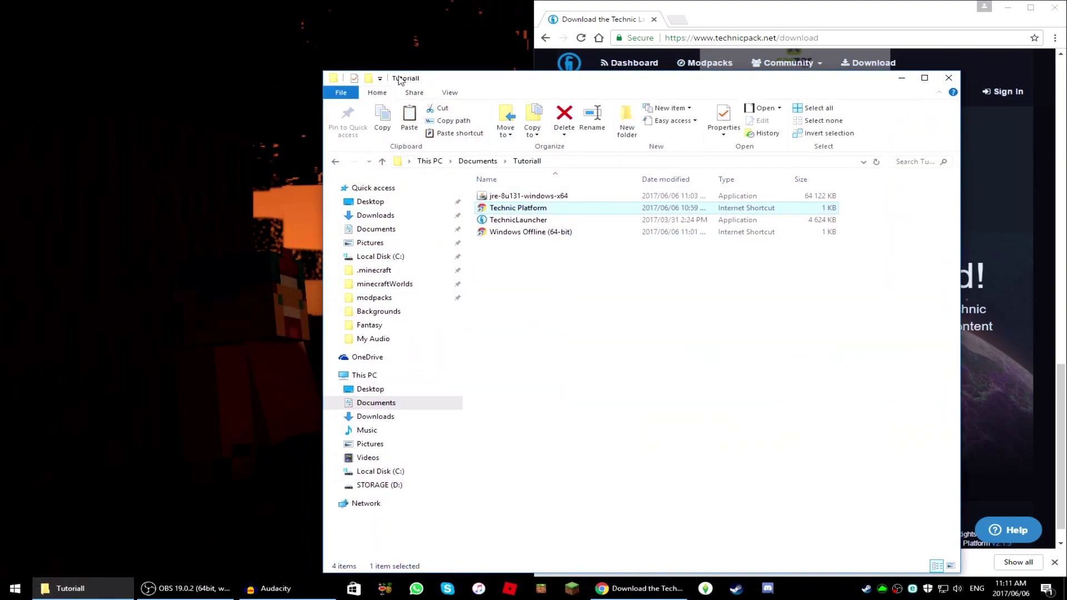
# - Move the Tutoriall window aside and launch the TechnicLauncher application
pyautogui.moveTo(434, 77); pyautogui.dragTo(283, 74)
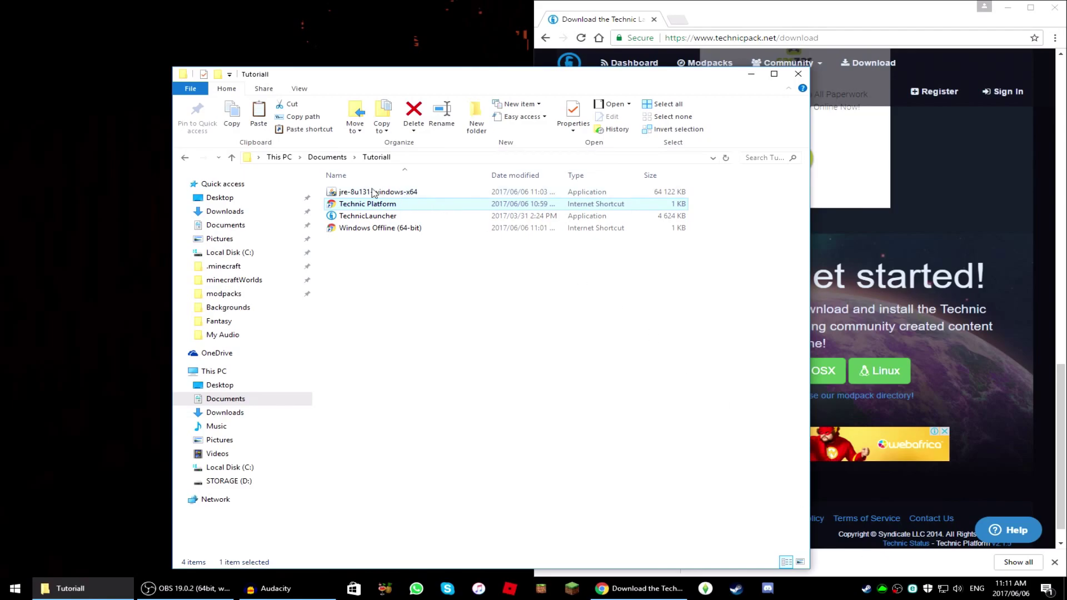
pyautogui.click(352, 218)
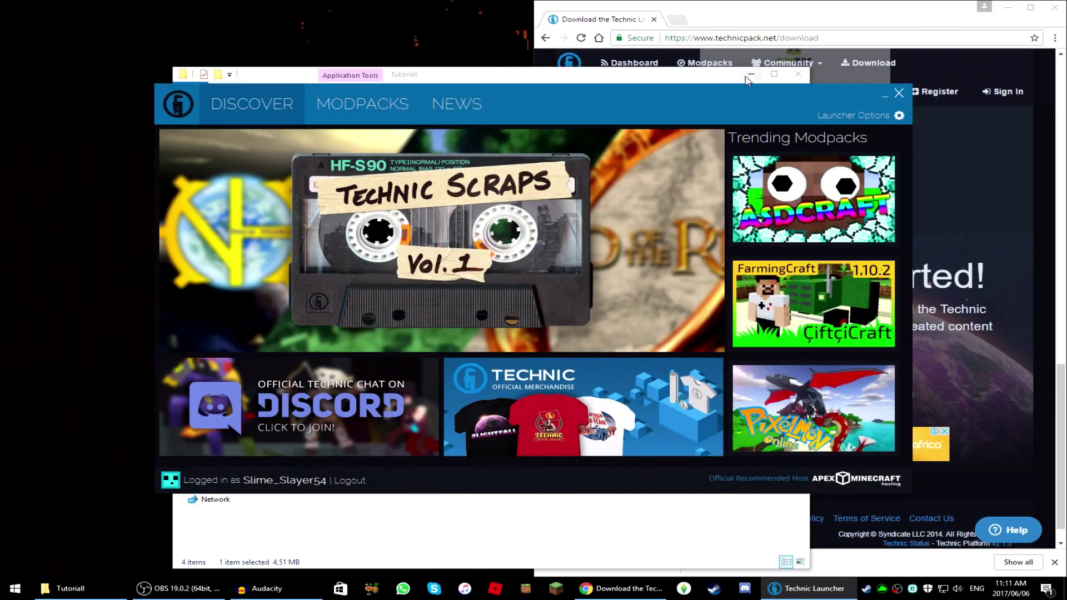
# - Log out, then sign back in with the saved Minecraft username without remembering the account
pyautogui.click(363, 481)
pyautogui.click(580, 269)
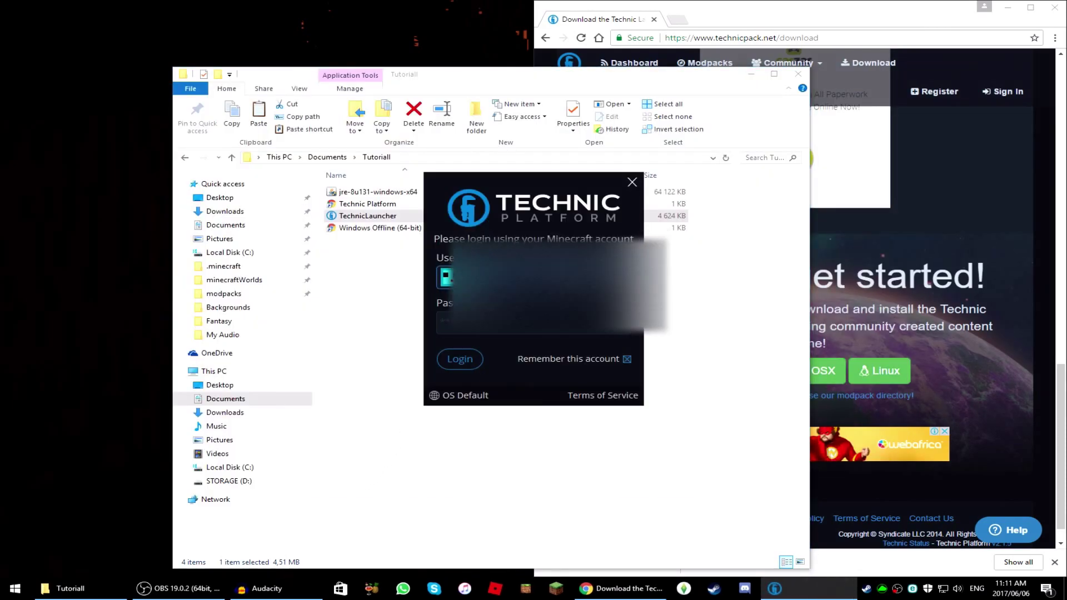
pyautogui.click(558, 330)
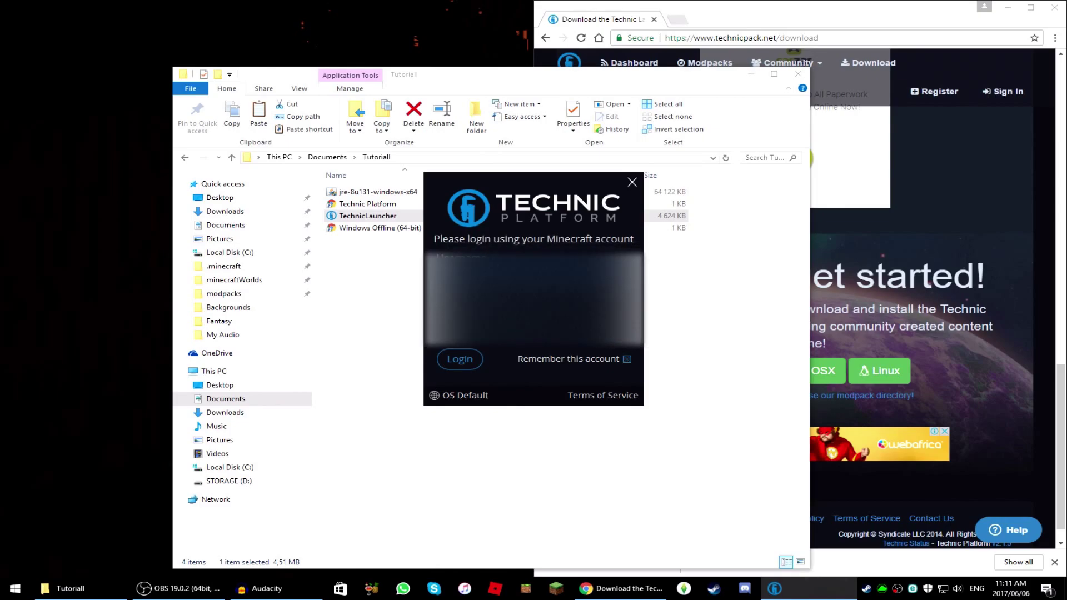
pyautogui.click(751, 74)
pyautogui.click(1003, 8)
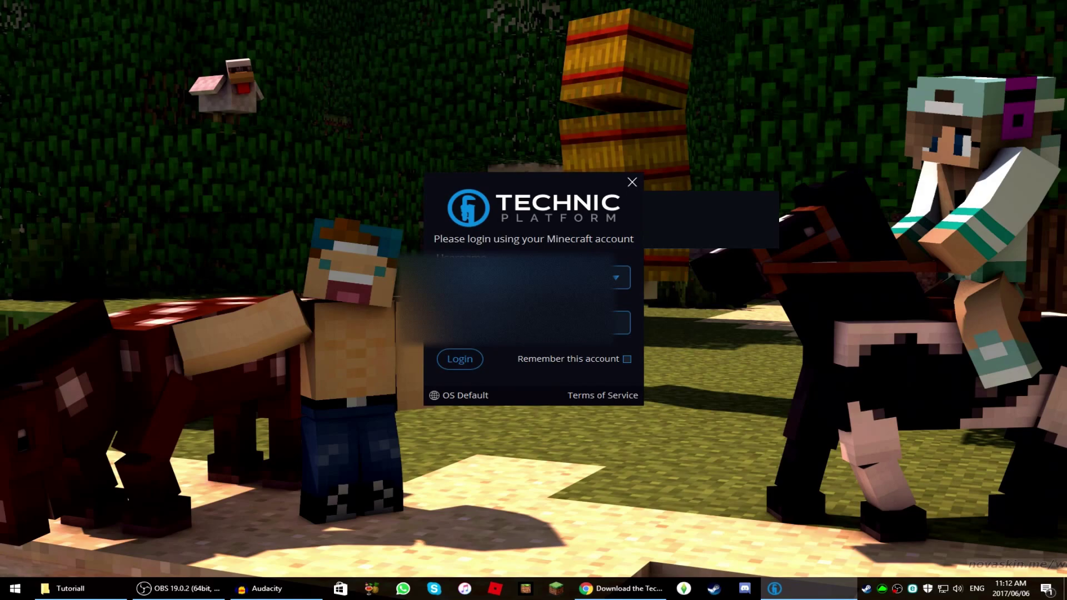
pyautogui.press('Return')
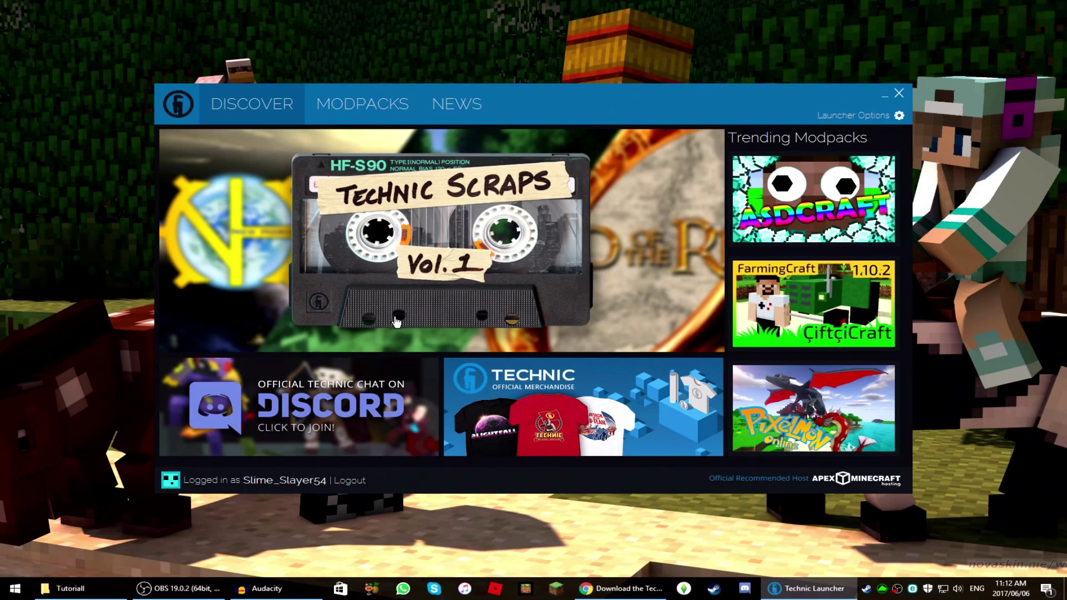
# - Browse the installed modpacks, viewing Hexxit and then Attack of the B-Team
pyautogui.click(314, 103)
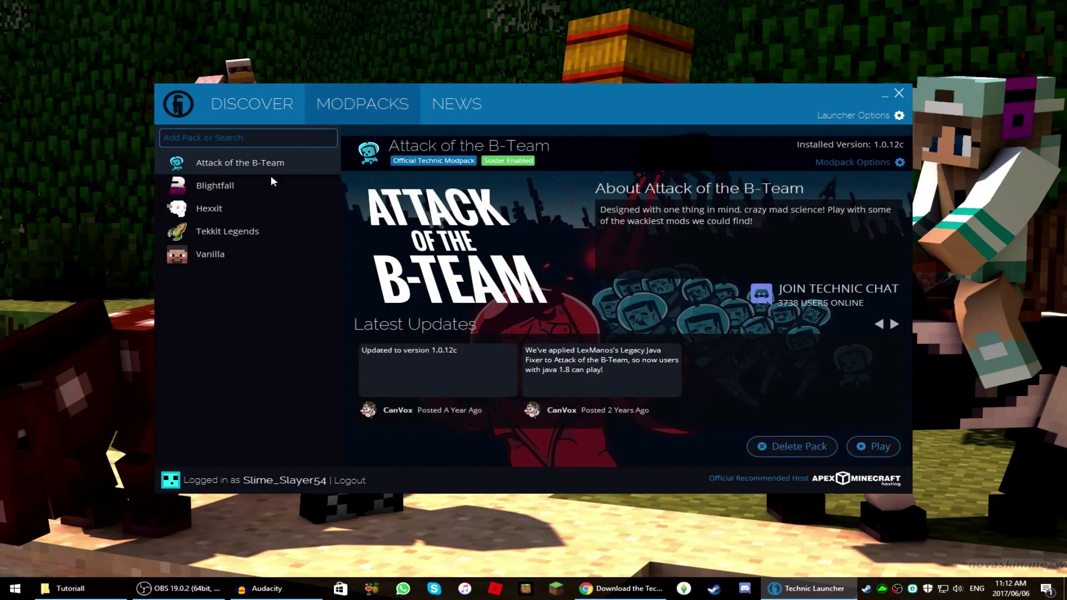
pyautogui.click(221, 207)
pyautogui.click(234, 164)
# - Check the Java memory (1 GB) and Java version without changes, then close the launcher
pyautogui.click(899, 117)
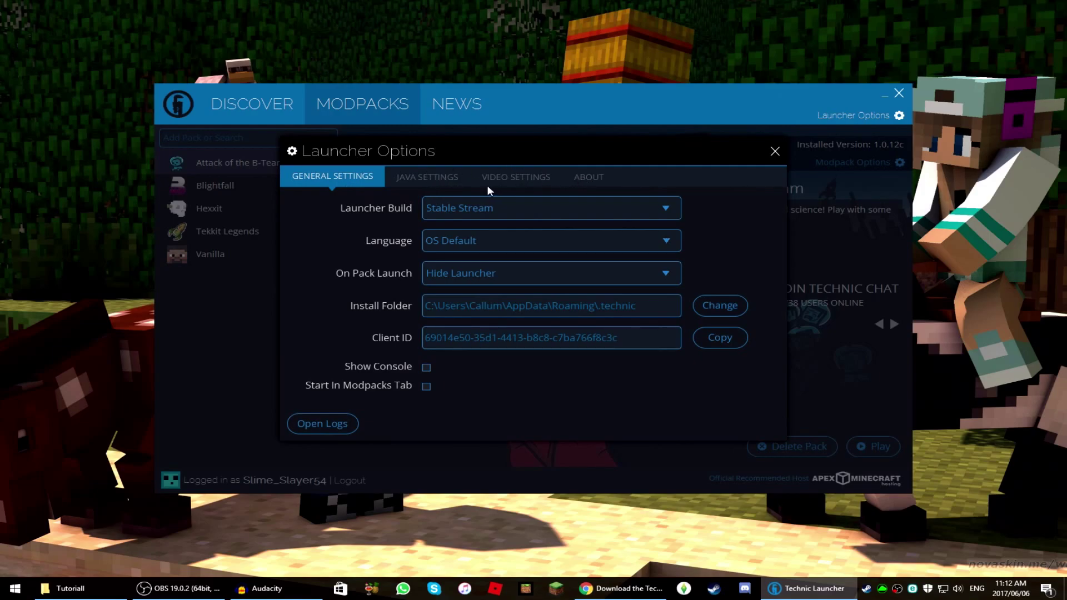
pyautogui.click(425, 177)
pyautogui.click(488, 241)
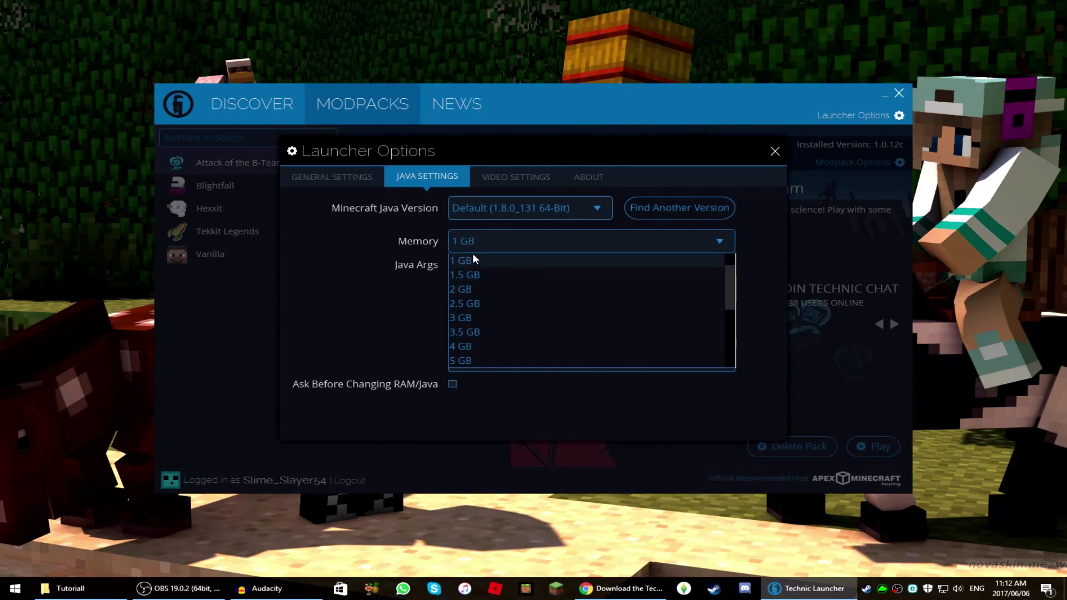
pyautogui.click(487, 237)
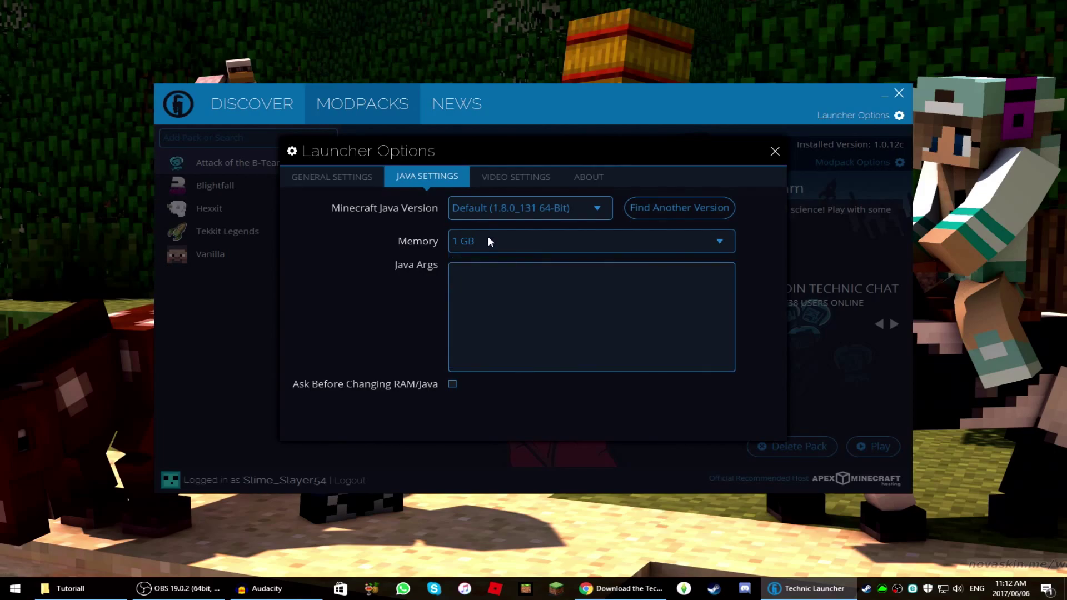
pyautogui.click(512, 214)
pyautogui.click(516, 209)
pyautogui.click(774, 151)
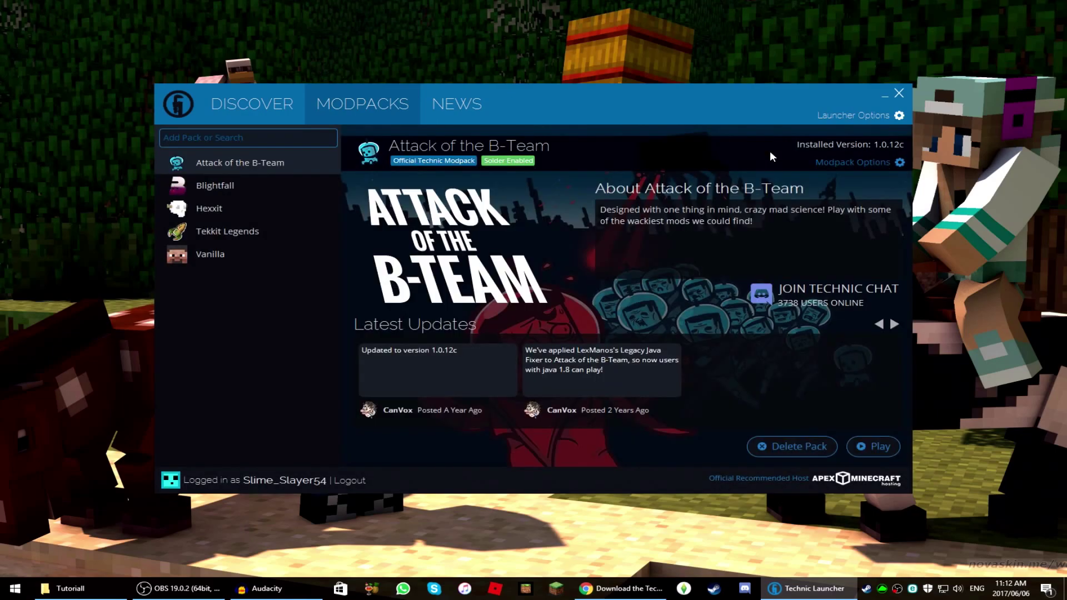
pyautogui.click(899, 93)
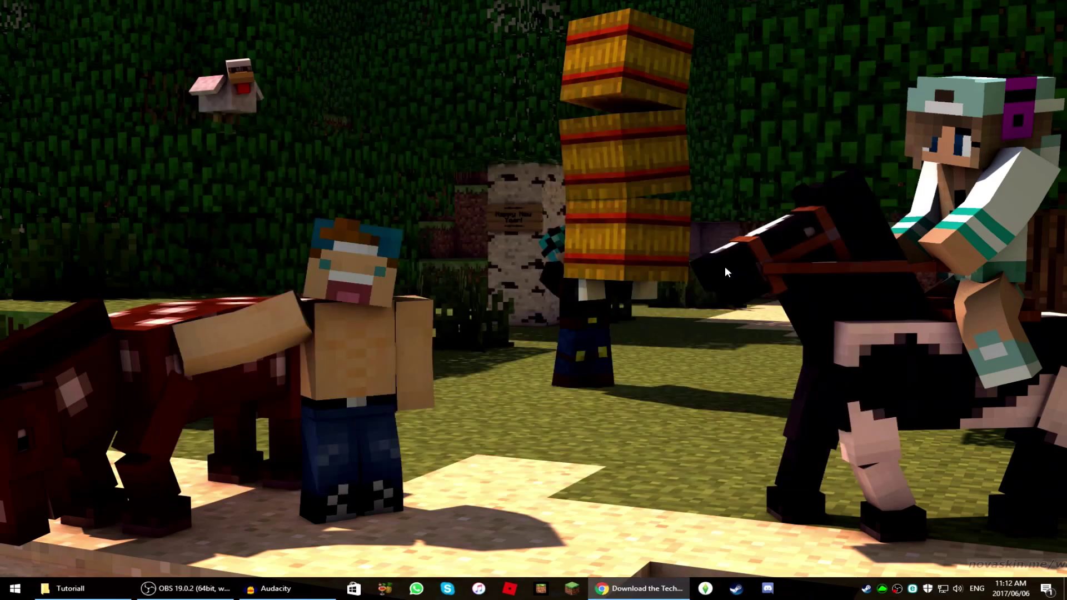
# - Start the Windows Offline (64-bit) Java download from the Tutoriall folder
pyautogui.click(102, 598)
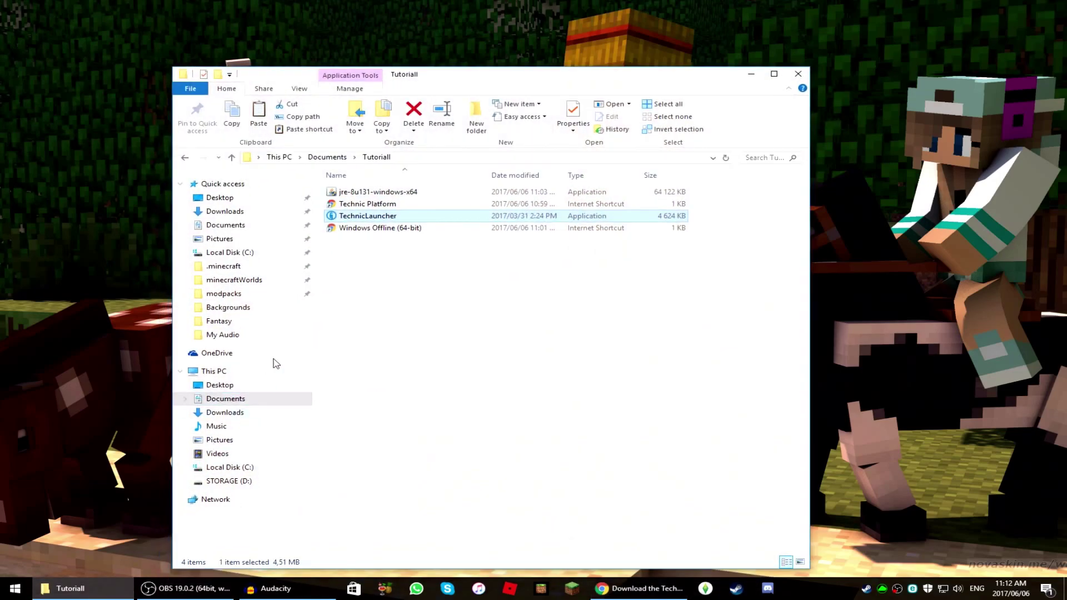
pyautogui.doubleClick(366, 229)
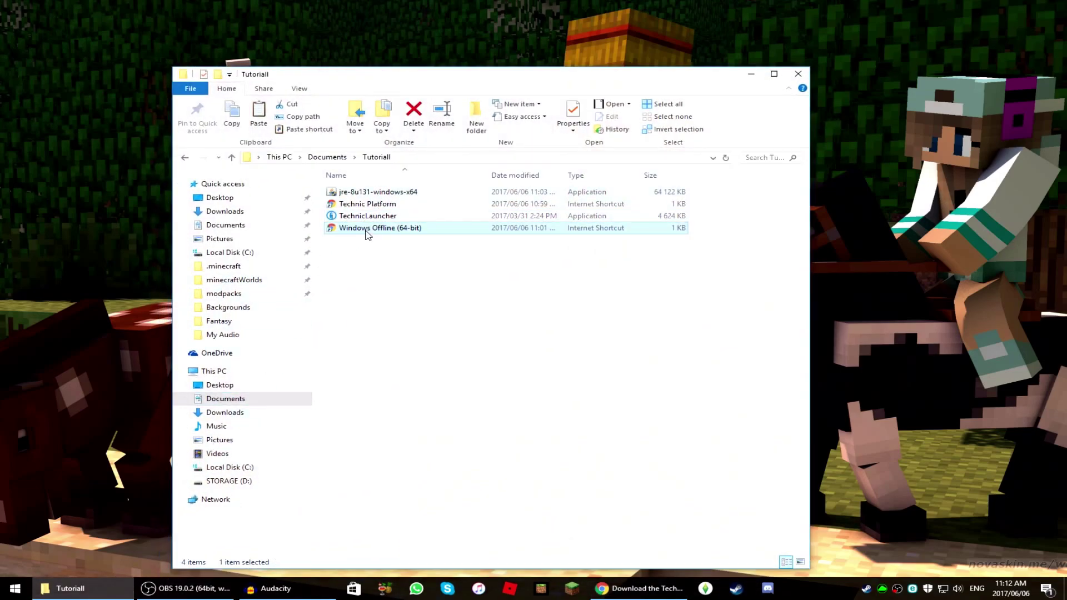
pyautogui.click(550, 69)
pyautogui.click(750, 74)
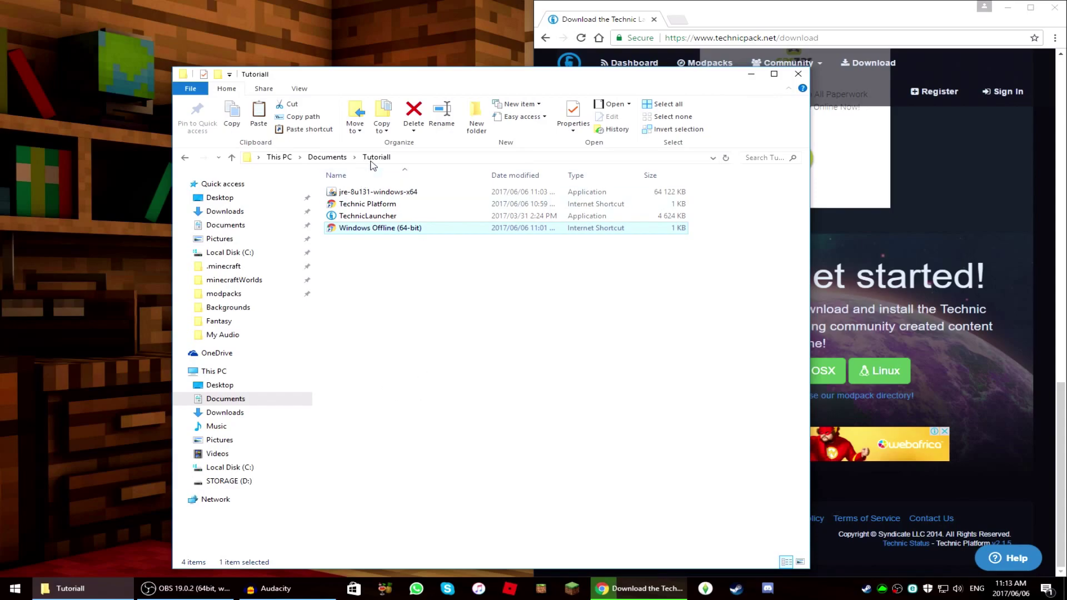
# - Run the jre-8u131-windows-x64 installer from the Tutoriall folder
pyautogui.moveTo(371, 199)
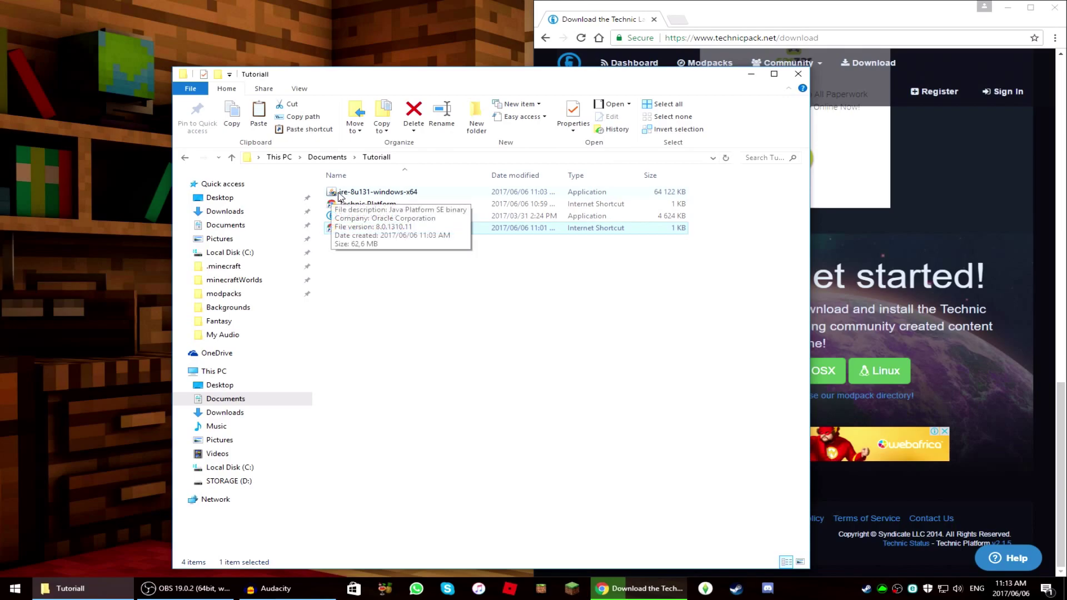
pyautogui.click(398, 195)
pyautogui.doubleClick(399, 193)
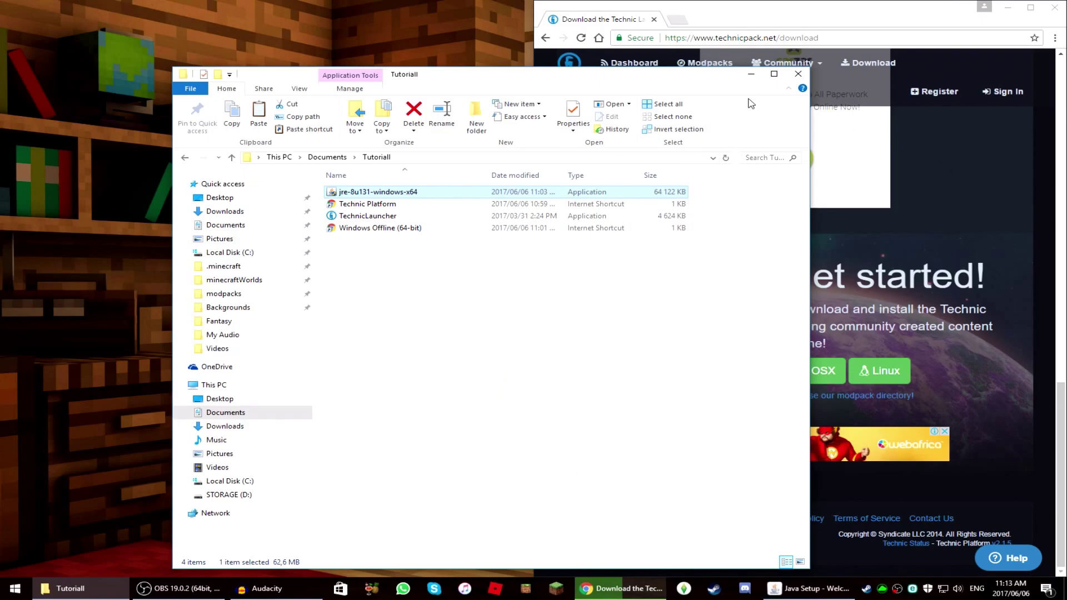
# - Install Java through Java Setup and close it once installation succeeds
pyautogui.click(751, 74)
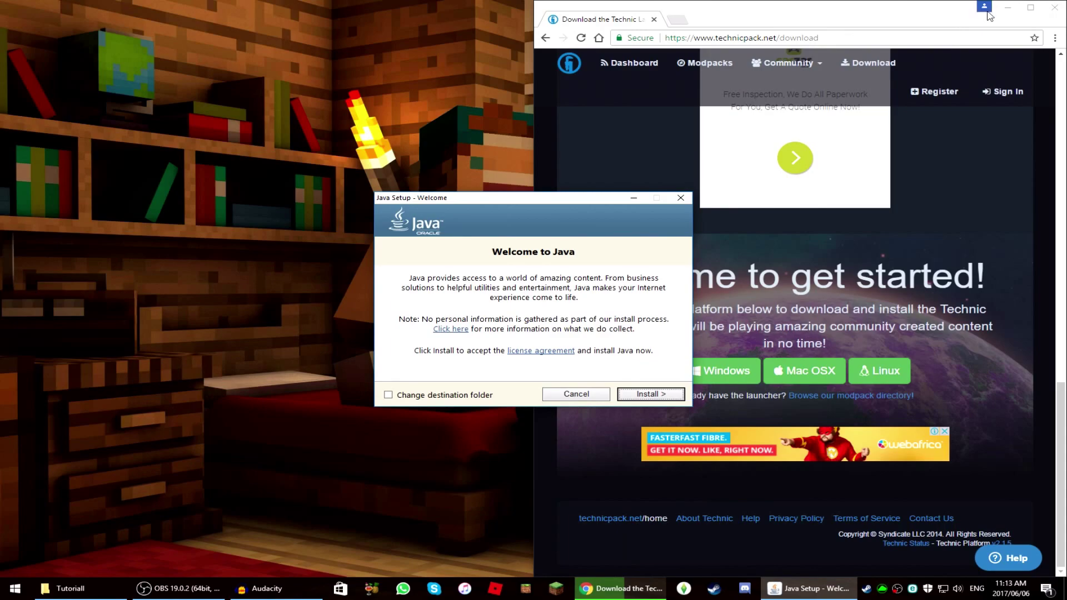
pyautogui.click(1008, 8)
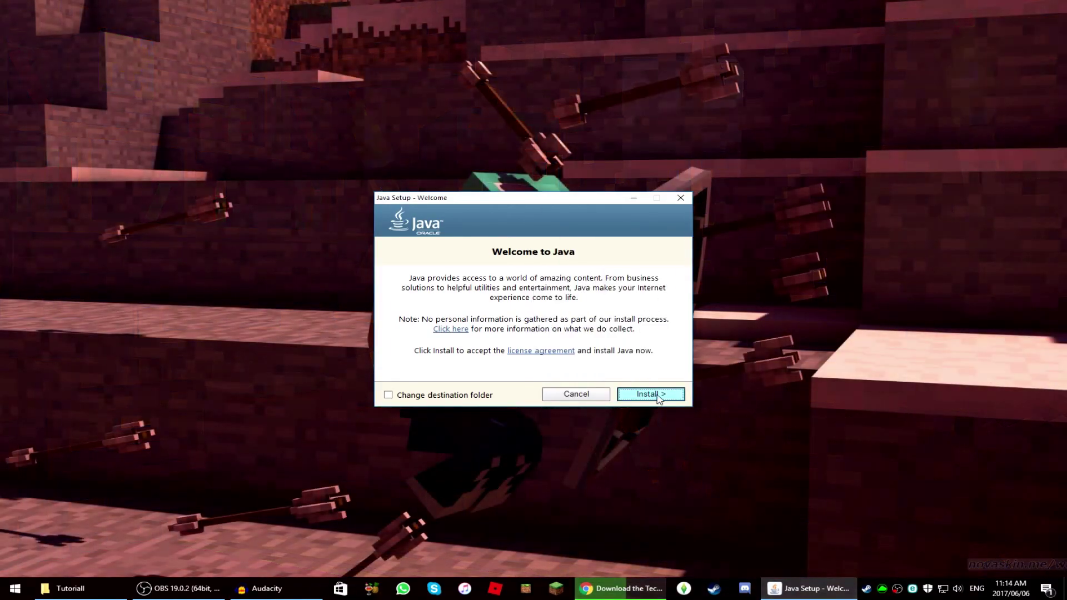
pyautogui.click(647, 393)
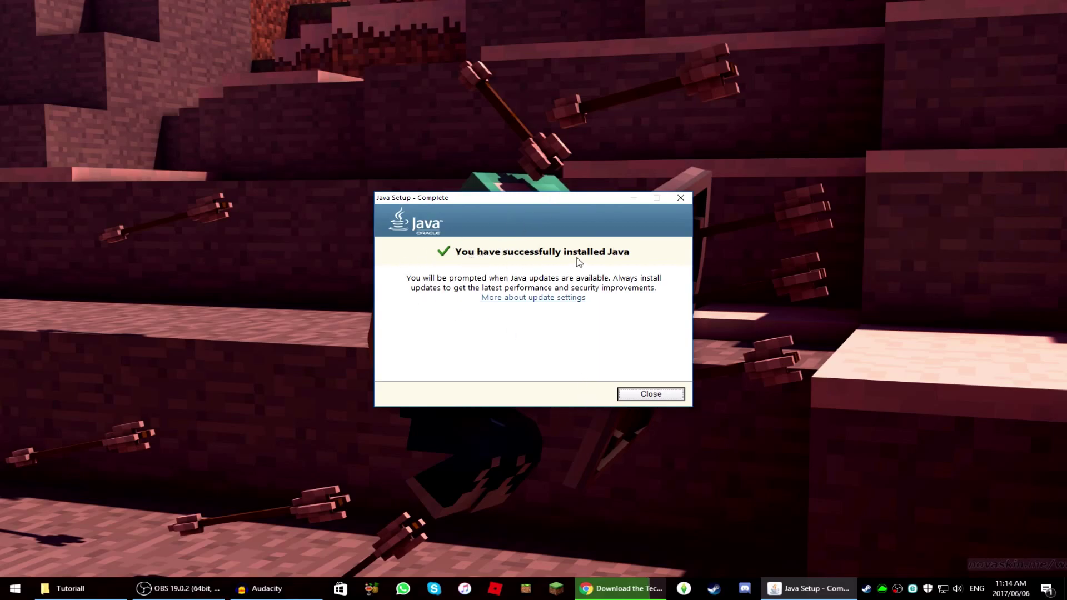
pyautogui.click(659, 395)
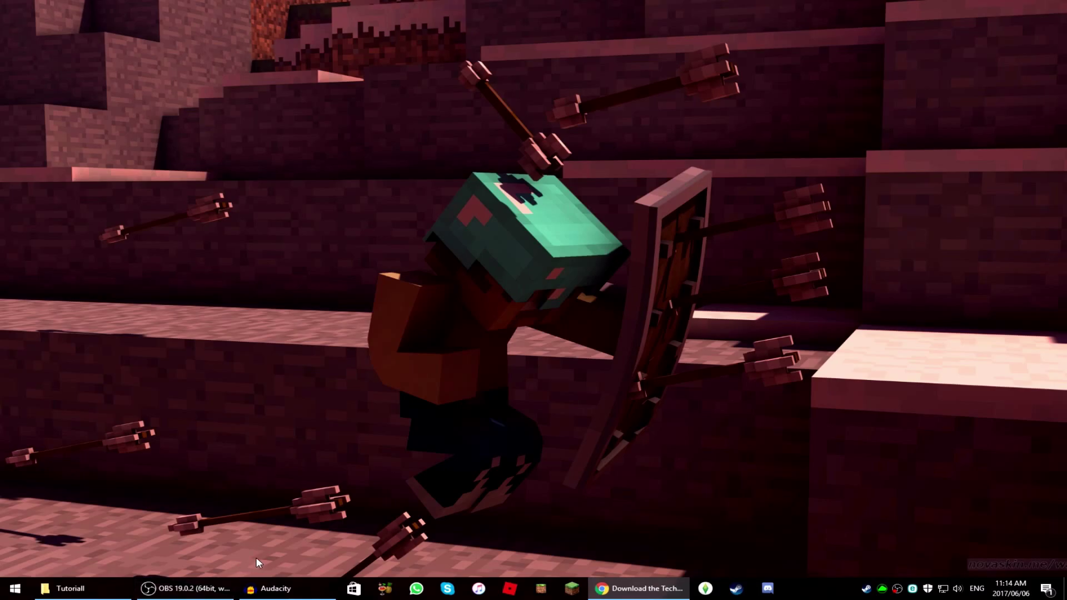
# - Relaunch TechnicLauncher from the Tutoriall folder and show the Attack of the B-Team modpack page
pyautogui.click(70, 588)
pyautogui.click(351, 217)
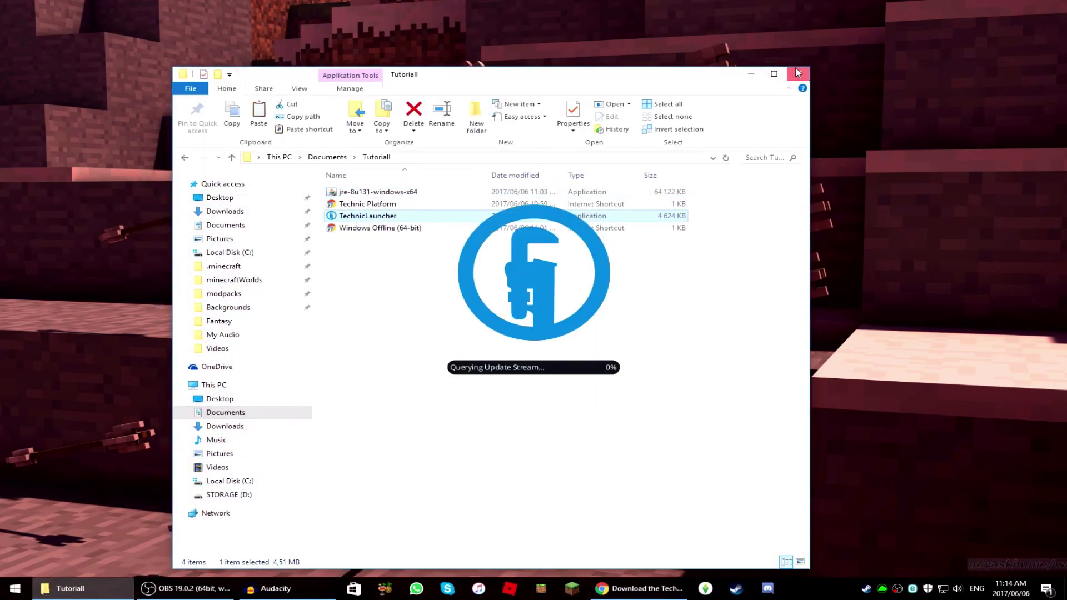
pyautogui.click(798, 73)
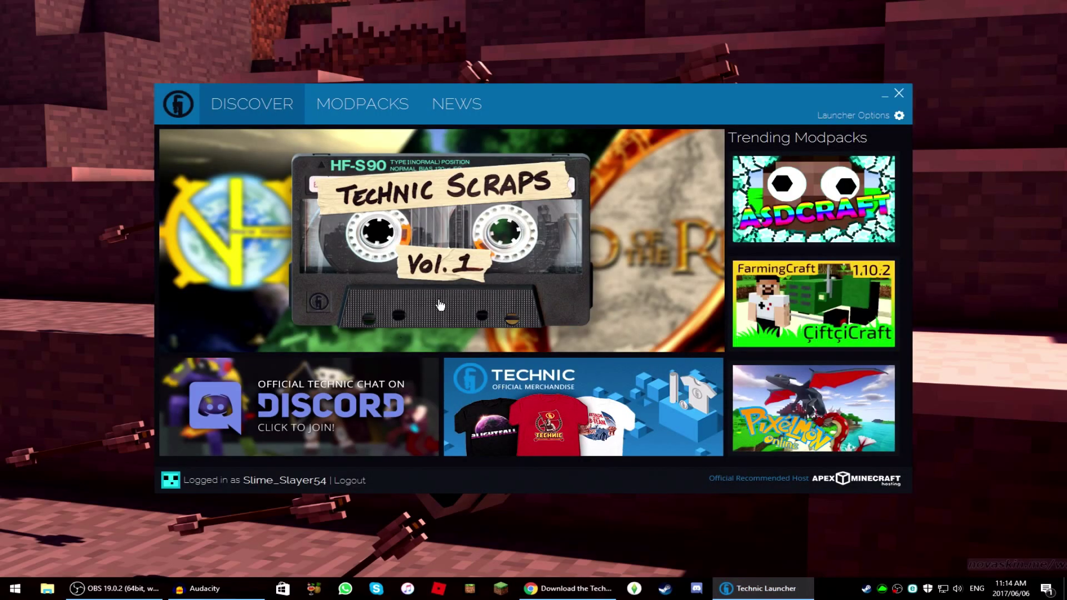
pyautogui.click(357, 93)
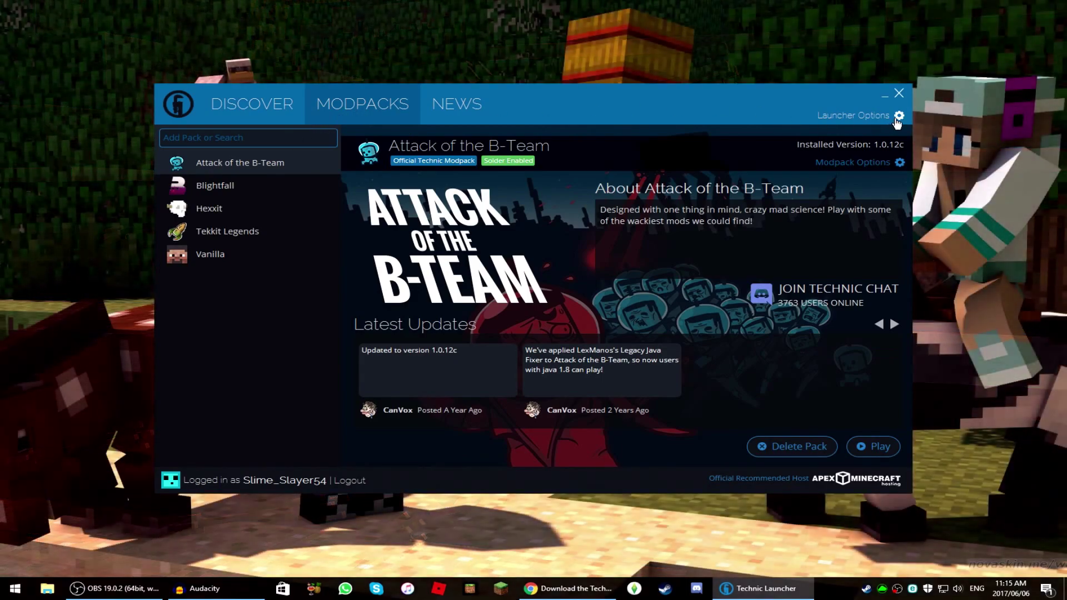
# - Set the Java Settings memory to 8 GB and close the launcher options
pyautogui.click(897, 118)
pyautogui.click(460, 173)
pyautogui.click(485, 242)
pyautogui.scroll(-3, 503, 275)
pyautogui.scroll(3, 508, 325)
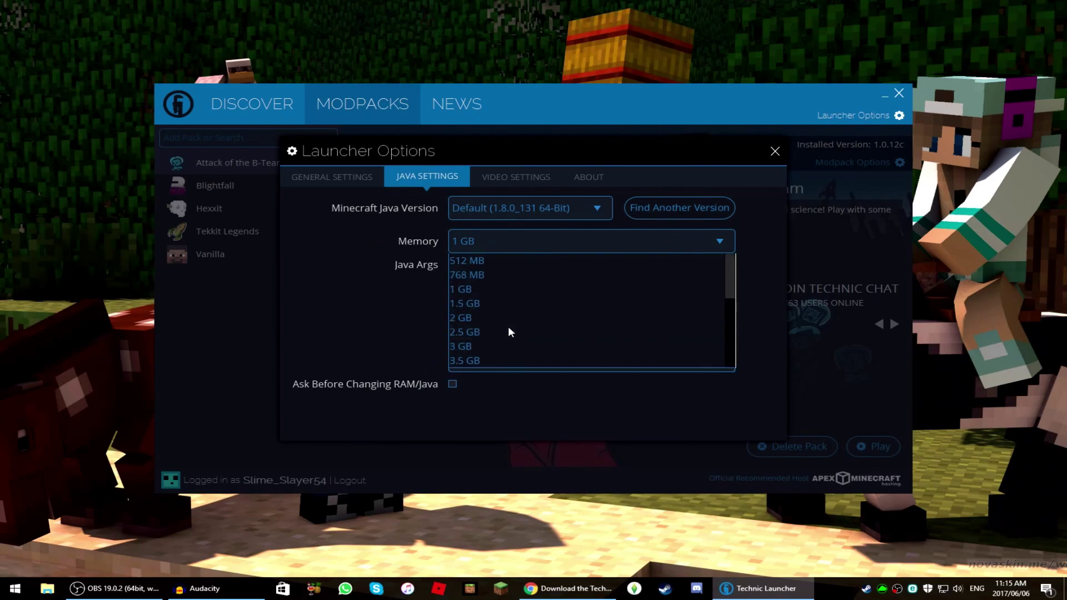
pyautogui.scroll(-3, 533, 300)
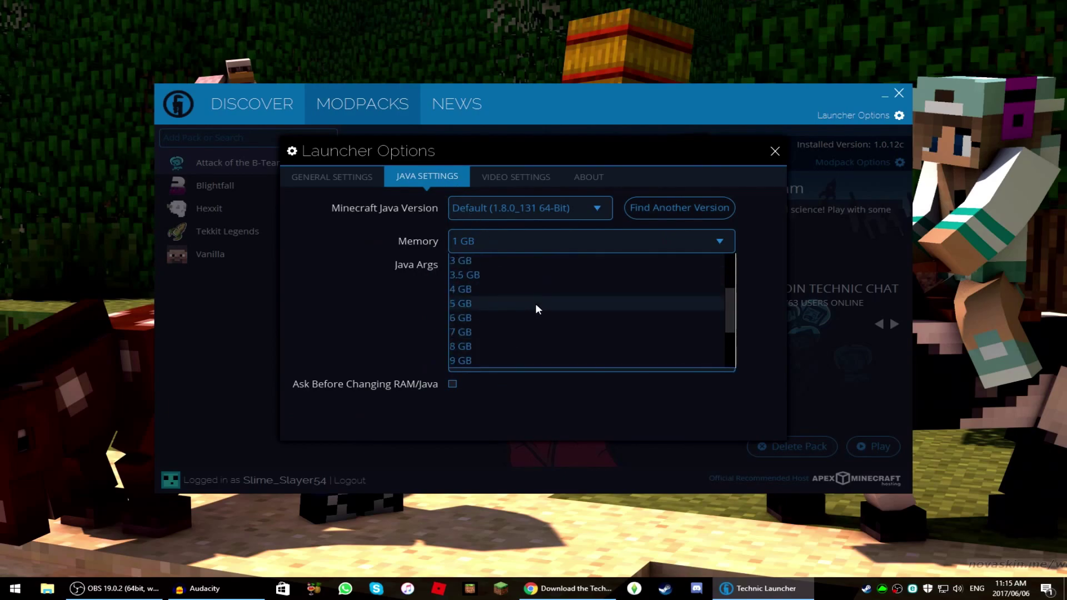
pyautogui.scroll(5, 472, 359)
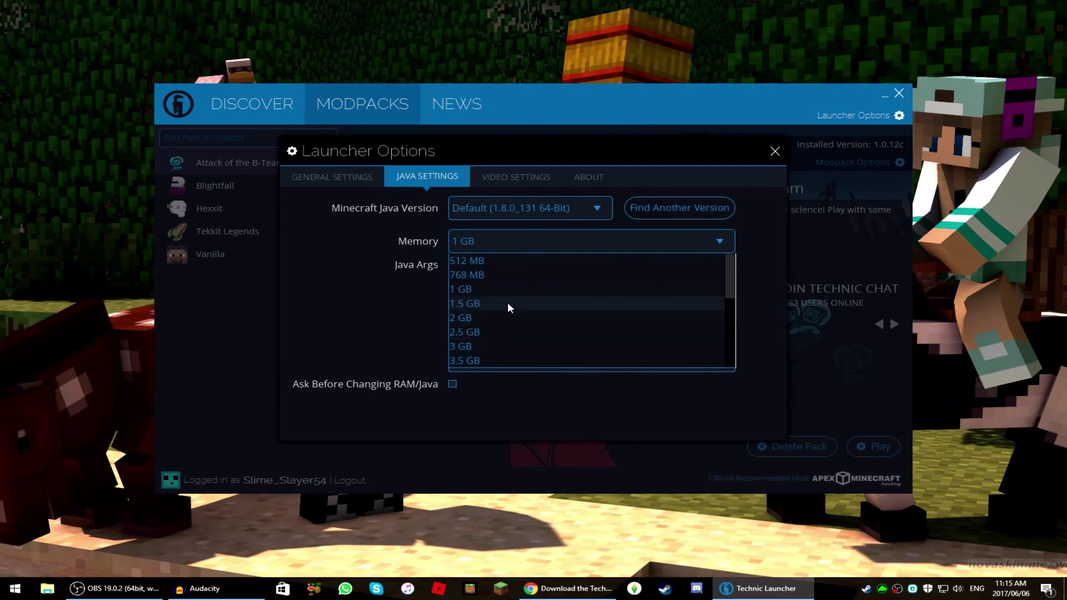
pyautogui.scroll(-2, 508, 302)
pyautogui.click(475, 344)
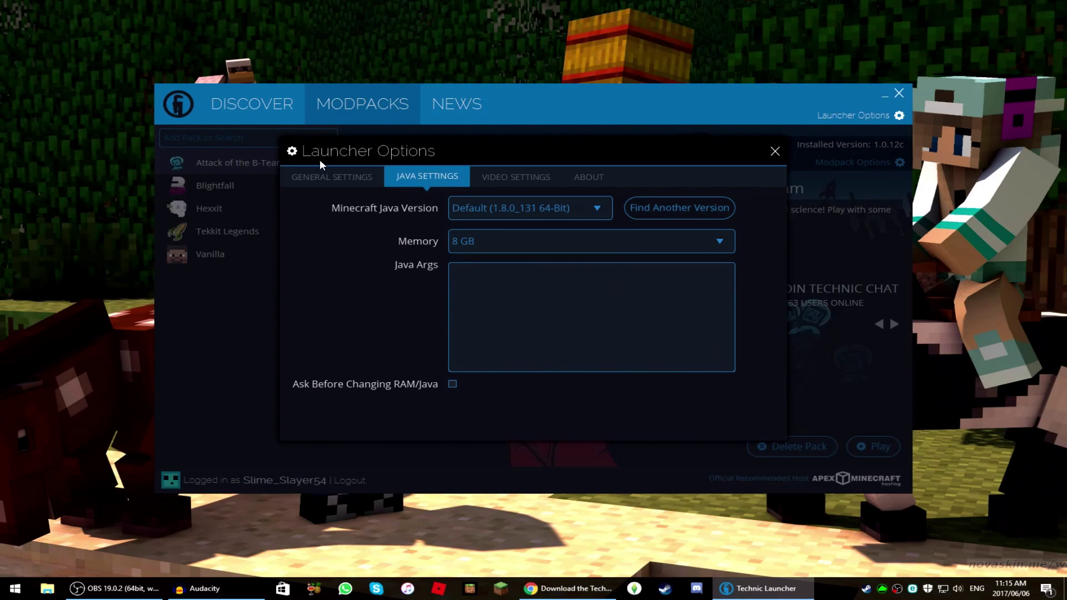
pyautogui.click(778, 155)
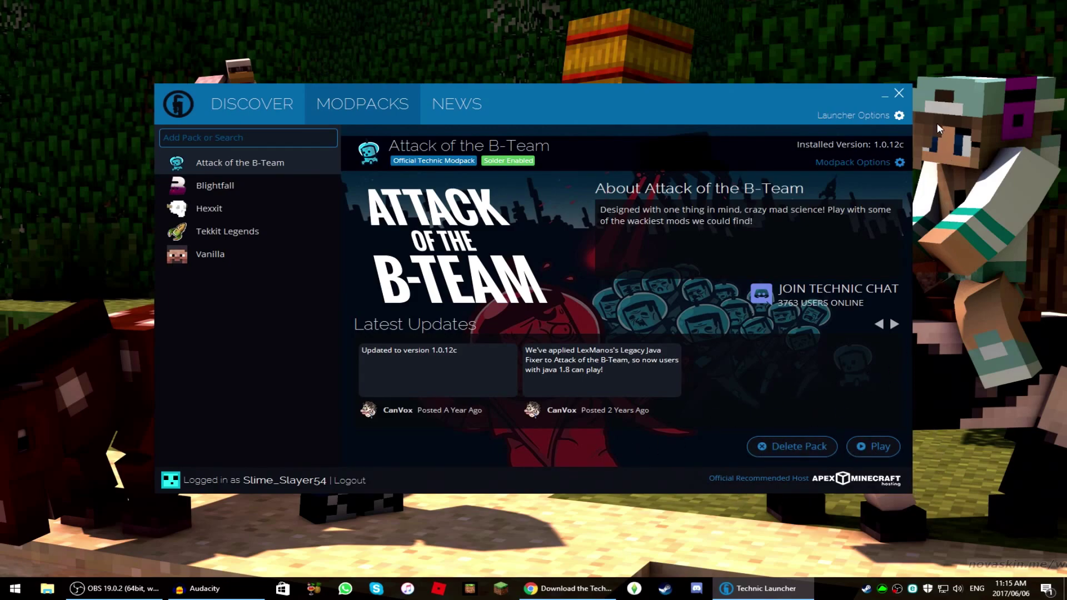
# - Close Technic Launcher now that the 8 GB memory setting is saved
pyautogui.click(898, 94)
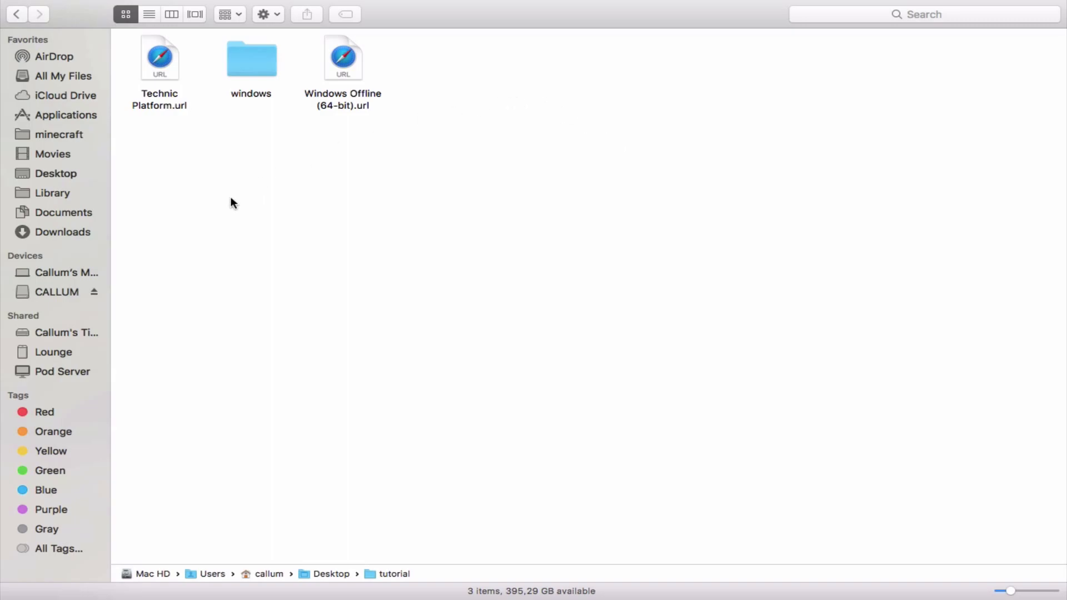
# - Arrange the tutorial folder: Technic Platform.url and Windows Offline (64-bit).url lower, windows folder top-left
pyautogui.moveTo(183, 64); pyautogui.dragTo(181, 223)
pyautogui.moveTo(328, 54); pyautogui.dragTo(243, 224)
pyautogui.click(297, 50)
pyautogui.moveTo(266, 63); pyautogui.dragTo(187, 64)
pyautogui.click(257, 120)
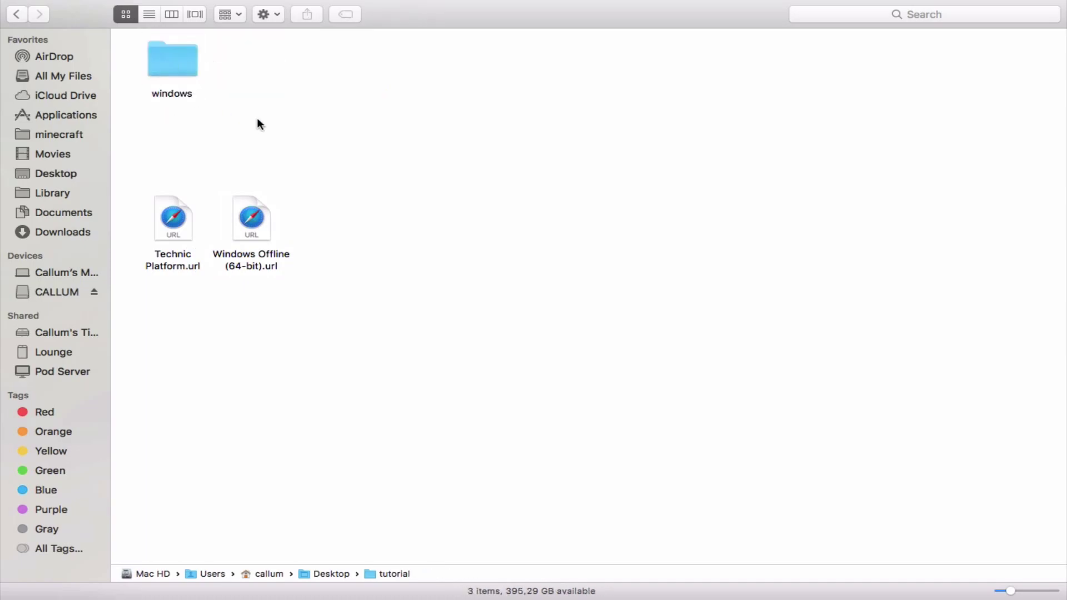
pyautogui.moveTo(250, 223); pyautogui.dragTo(291, 219)
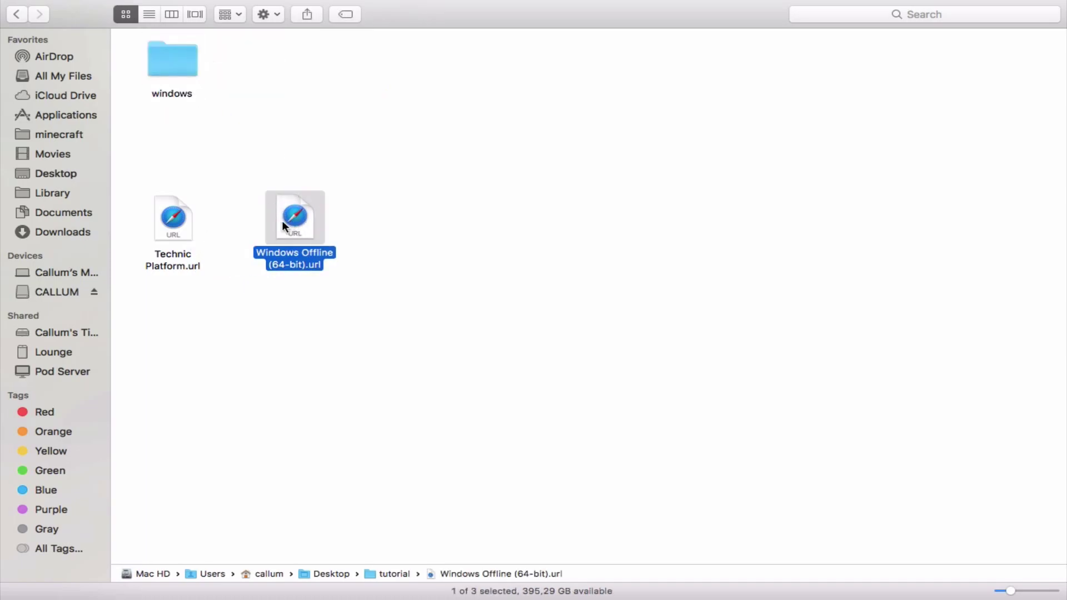
# - Open Technic Platform.url in Safari and make the browser full screen
pyautogui.click(252, 264)
pyautogui.doubleClick(181, 211)
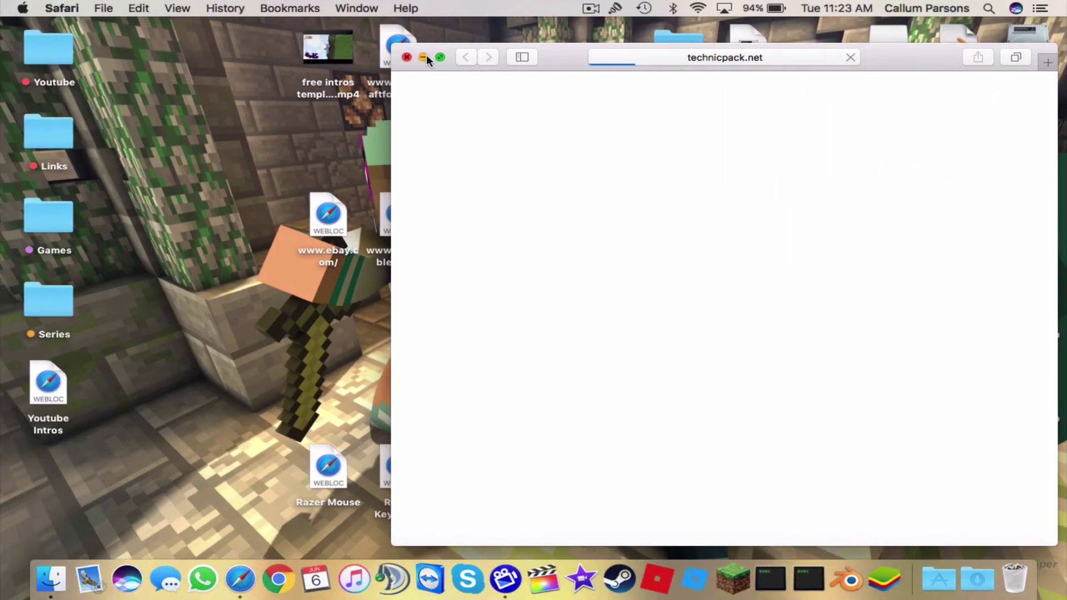
pyautogui.click(440, 57)
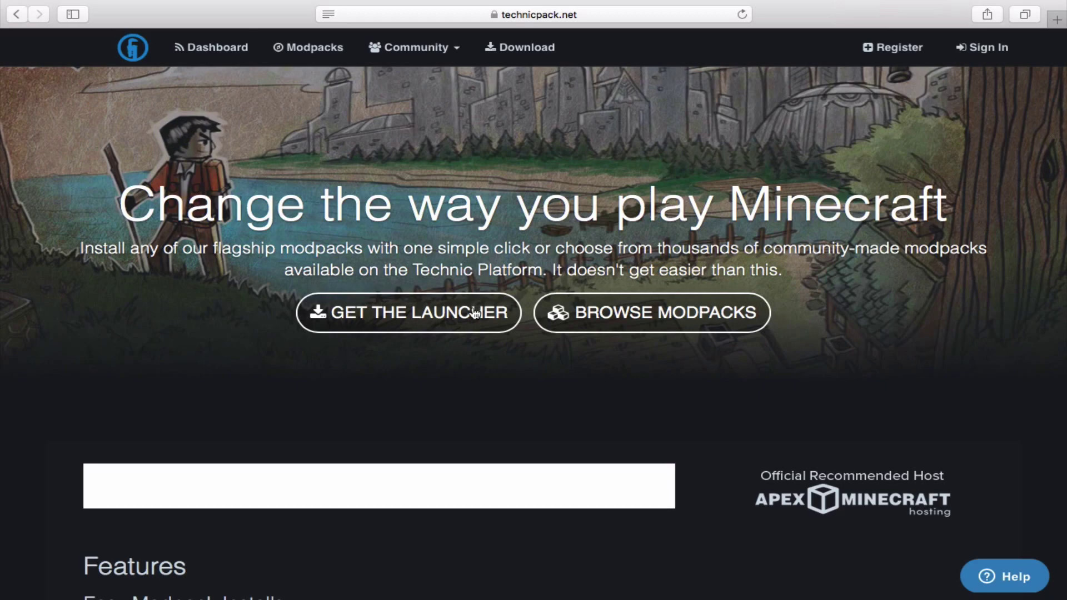
# - Start the Mac OSX Technic Launcher download from the Get The Launcher page
pyautogui.click(475, 314)
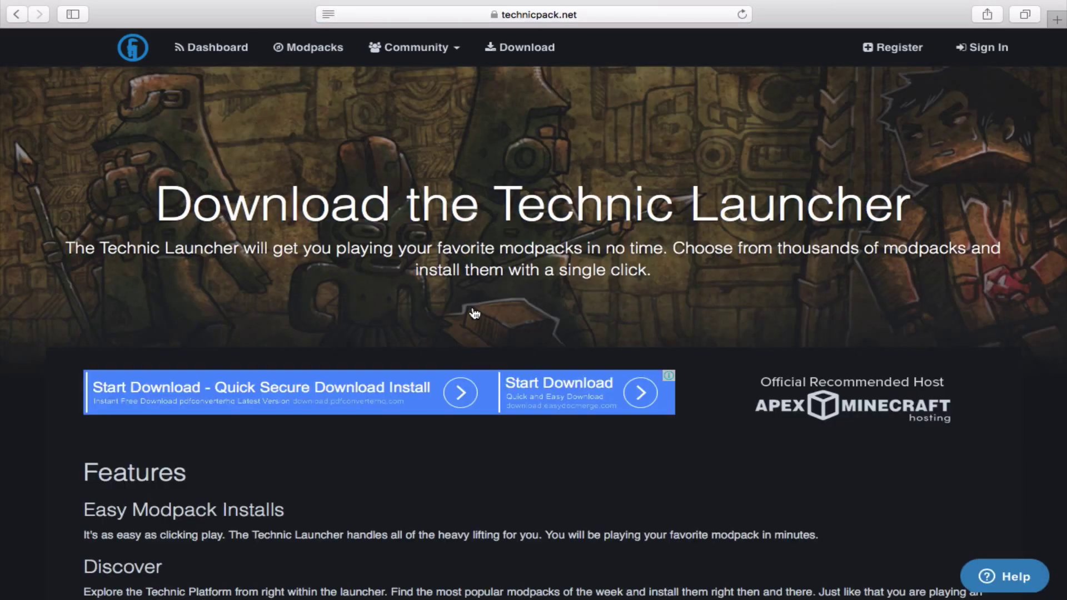
pyautogui.scroll(-15, 475, 313)
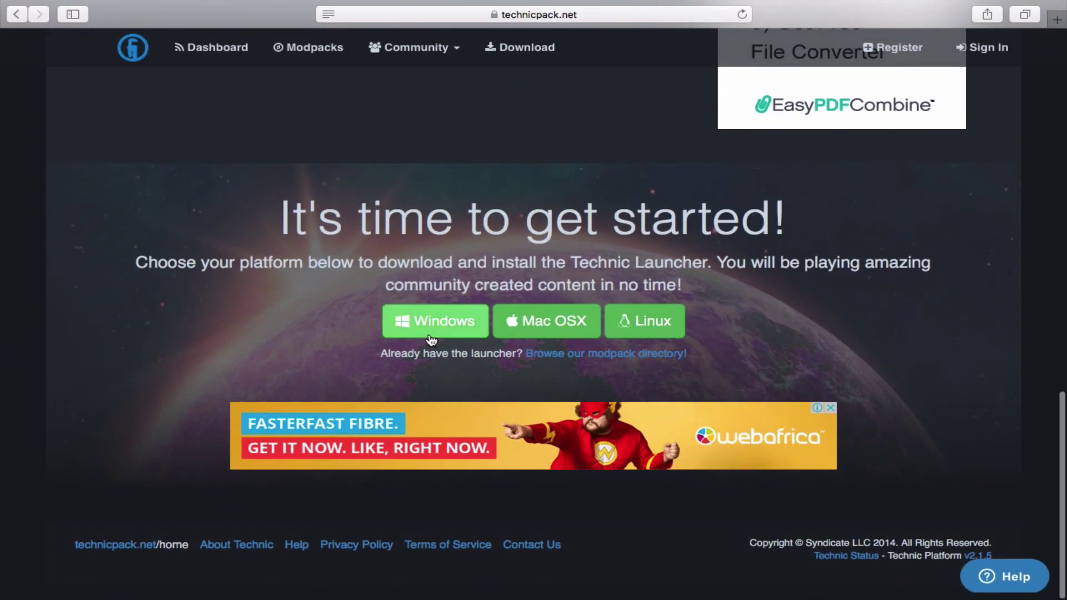
pyautogui.click(534, 314)
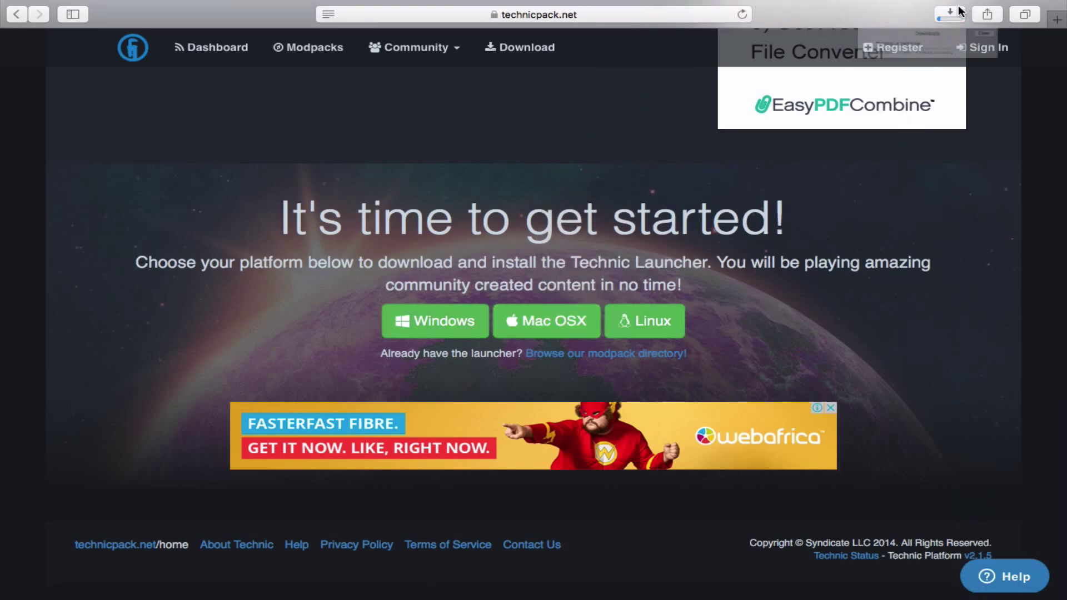
# - Leave full screen, reposition the Safari window and check the launcher download's progress
pyautogui.click(949, 14)
pyautogui.click(595, 81)
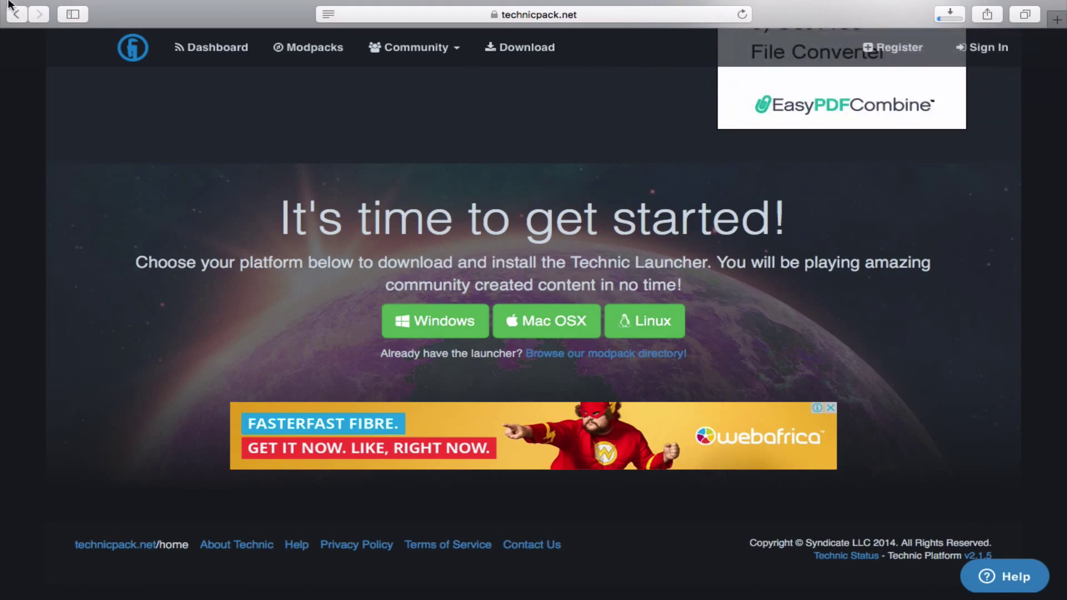
pyautogui.click(51, 30)
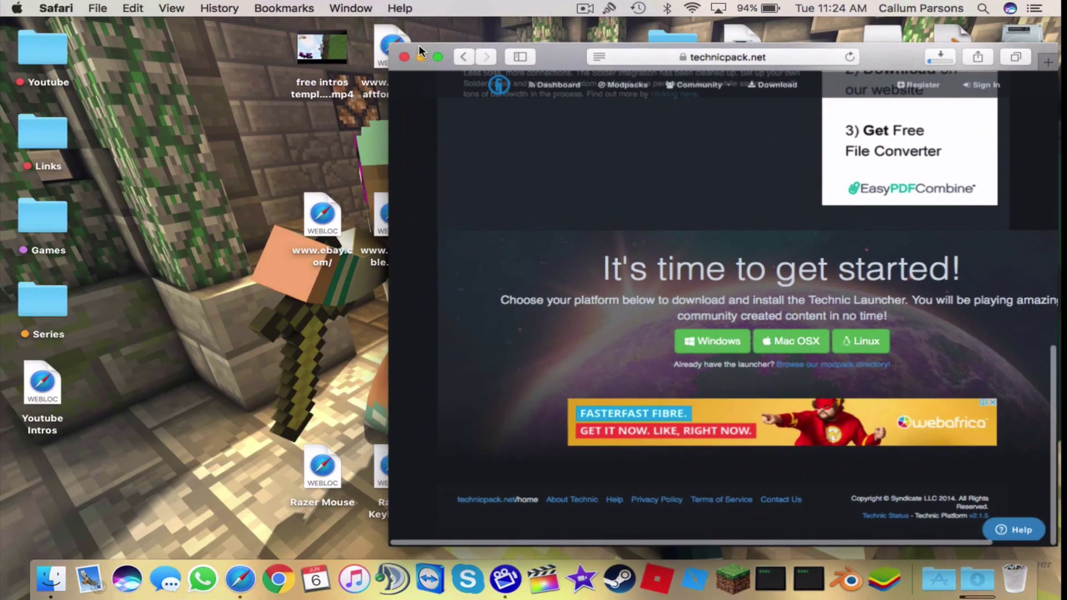
pyautogui.moveTo(567, 60); pyautogui.dragTo(541, 39)
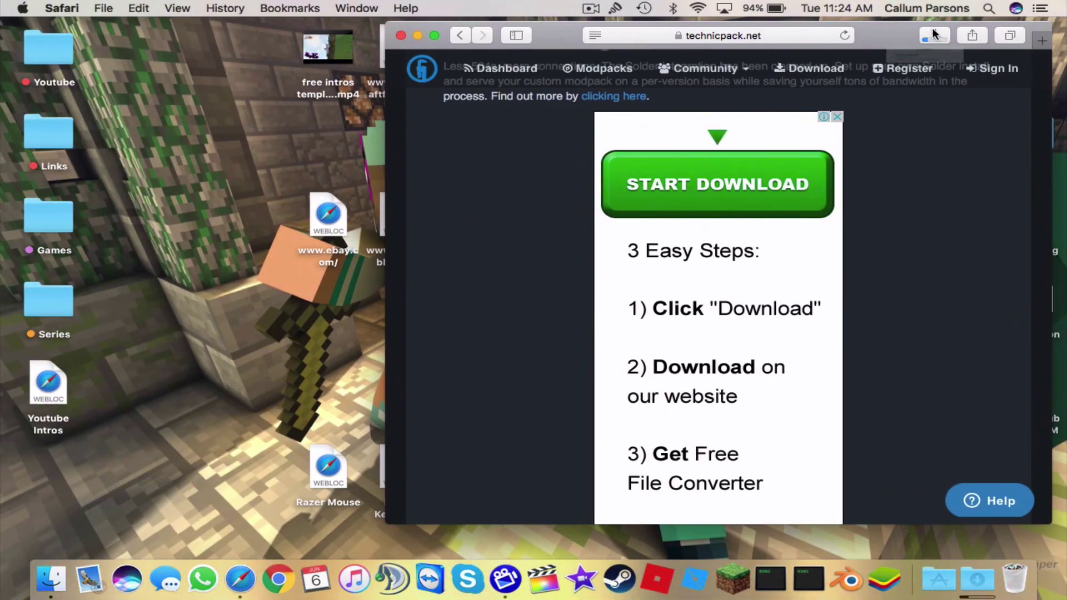
pyautogui.click(915, 35)
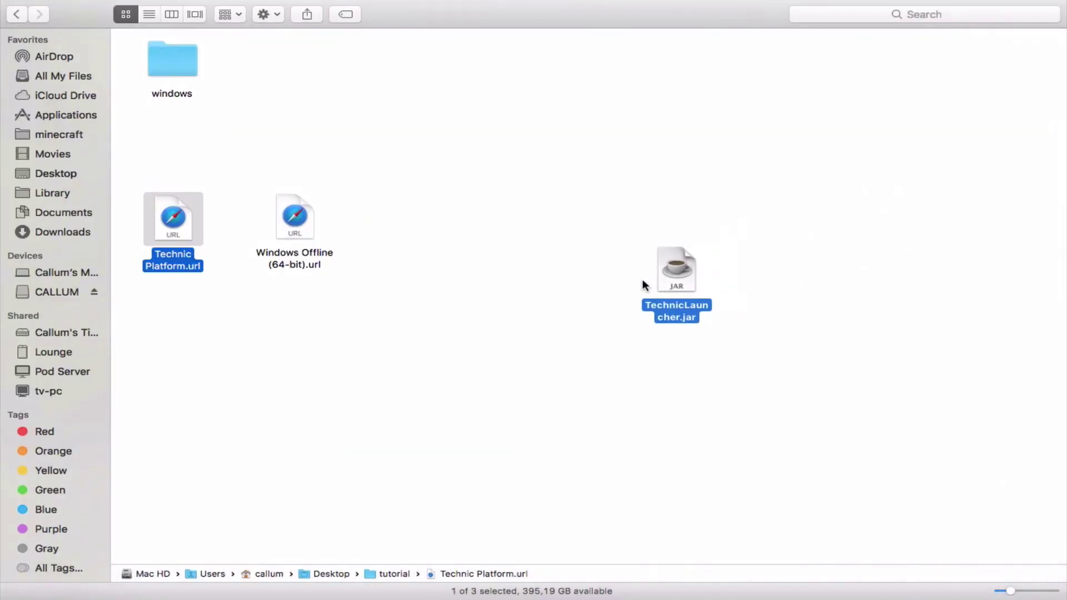
# - Move TechnicLauncher.jar into the tutorial folder
pyautogui.moveTo(643, 286); pyautogui.dragTo(604, 262)
pyautogui.click(642, 285)
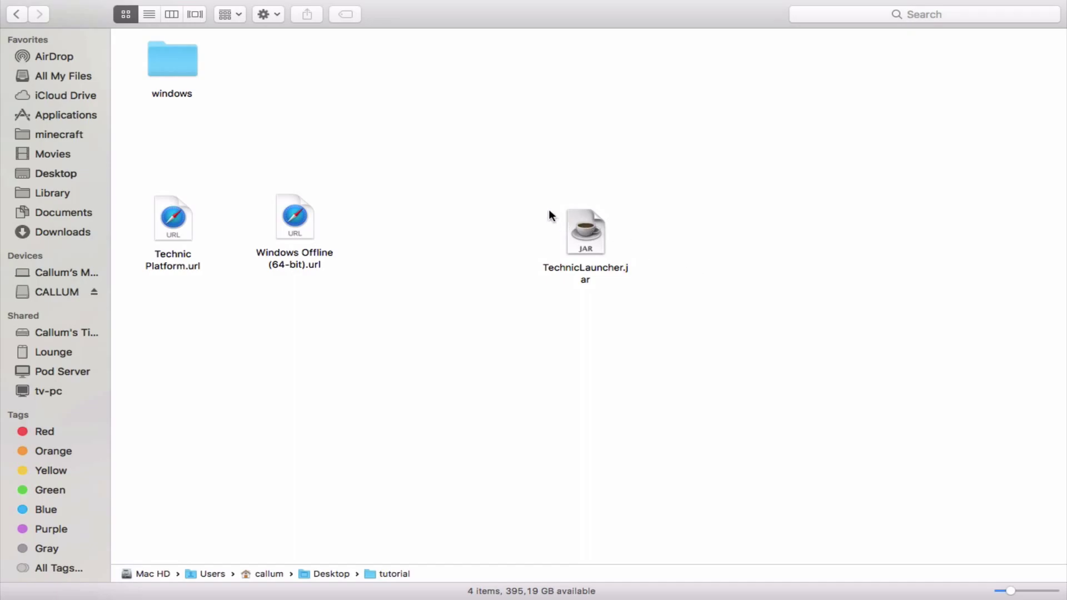
pyautogui.click(581, 229)
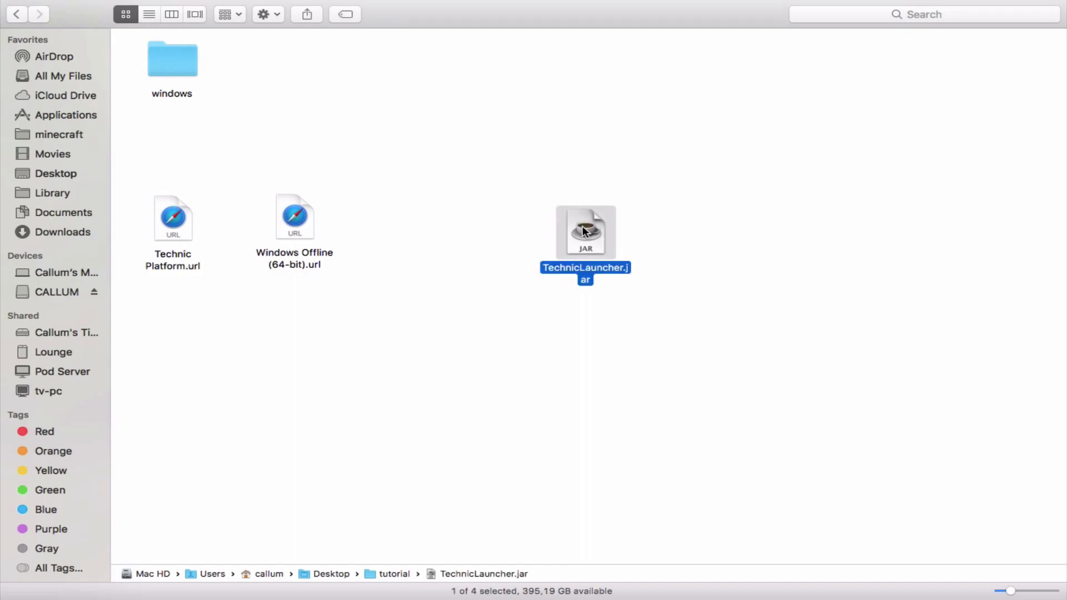
pyautogui.click(630, 249)
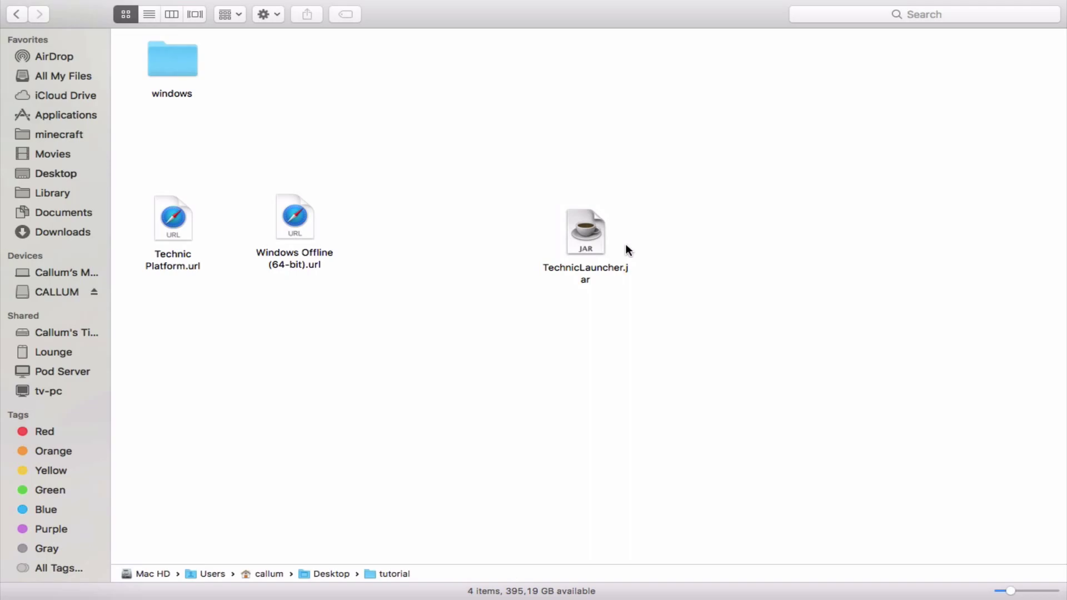
# - Open TechnicLauncher.jar from its context menu and approve the unidentified-developer warning
pyautogui.click(591, 243)
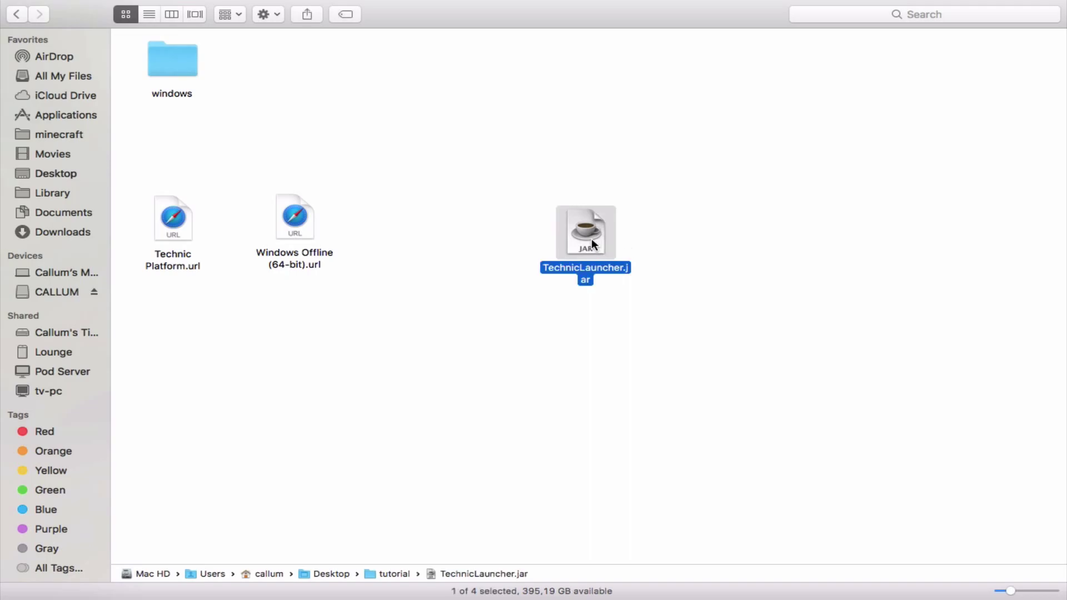
pyautogui.rightClick(591, 240)
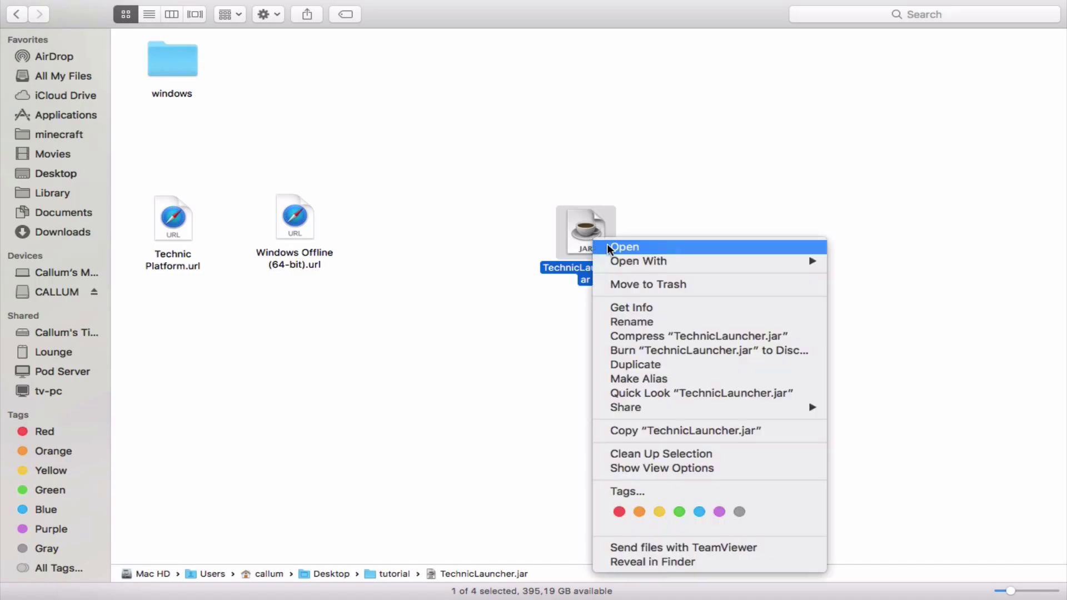
pyautogui.click(609, 245)
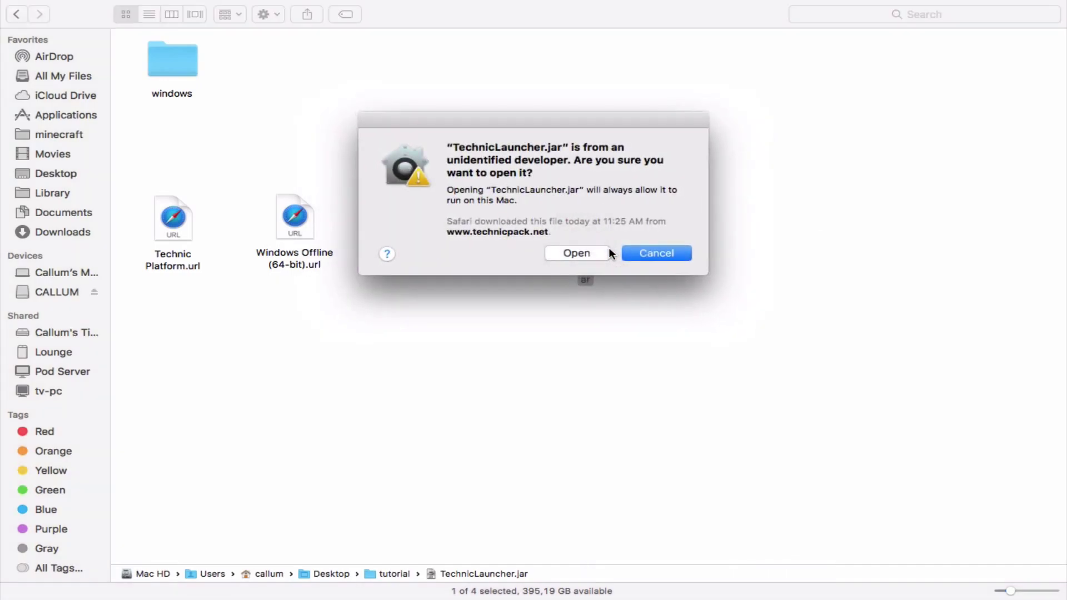
pyautogui.click(581, 253)
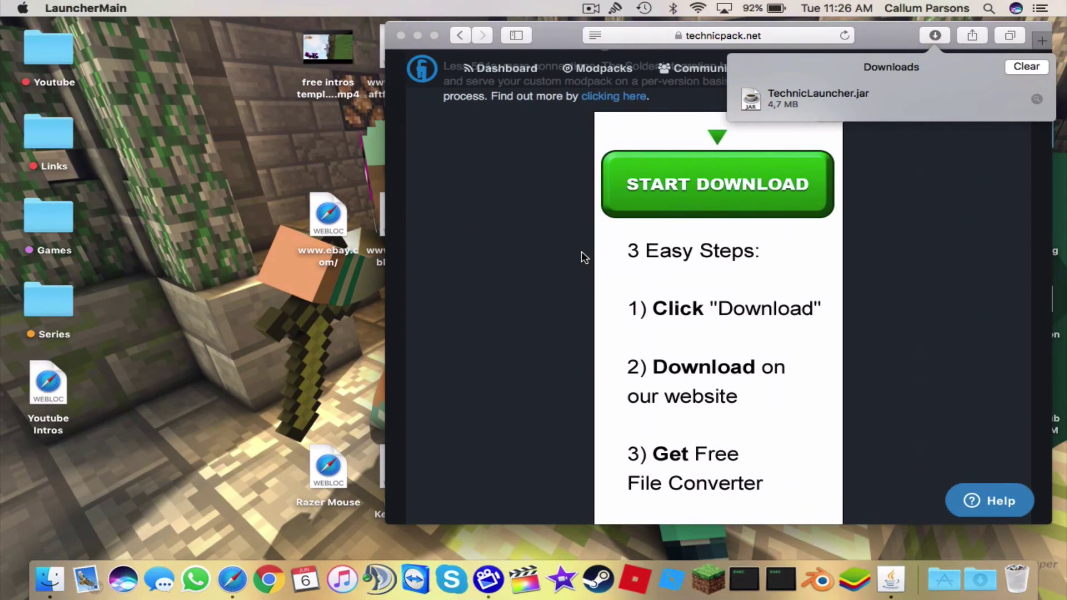
# - Position the Technic login window and sign in with the Minecraft account credentials
pyautogui.click(435, 35)
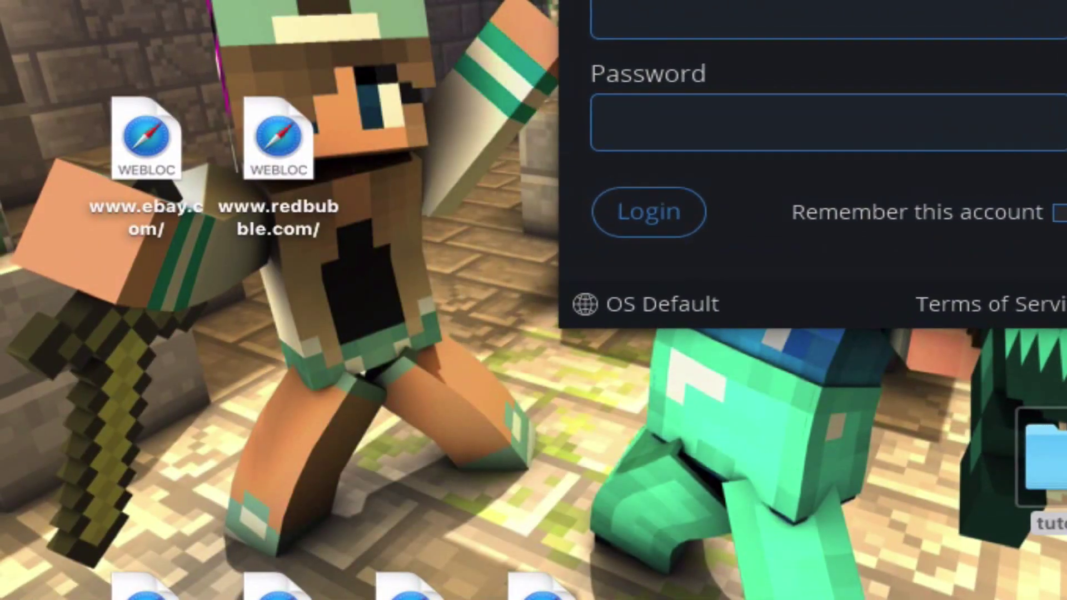
pyautogui.moveTo(1061, 2); pyautogui.dragTo(853, 3)
pyautogui.moveTo(669, 48); pyautogui.dragTo(668, 61)
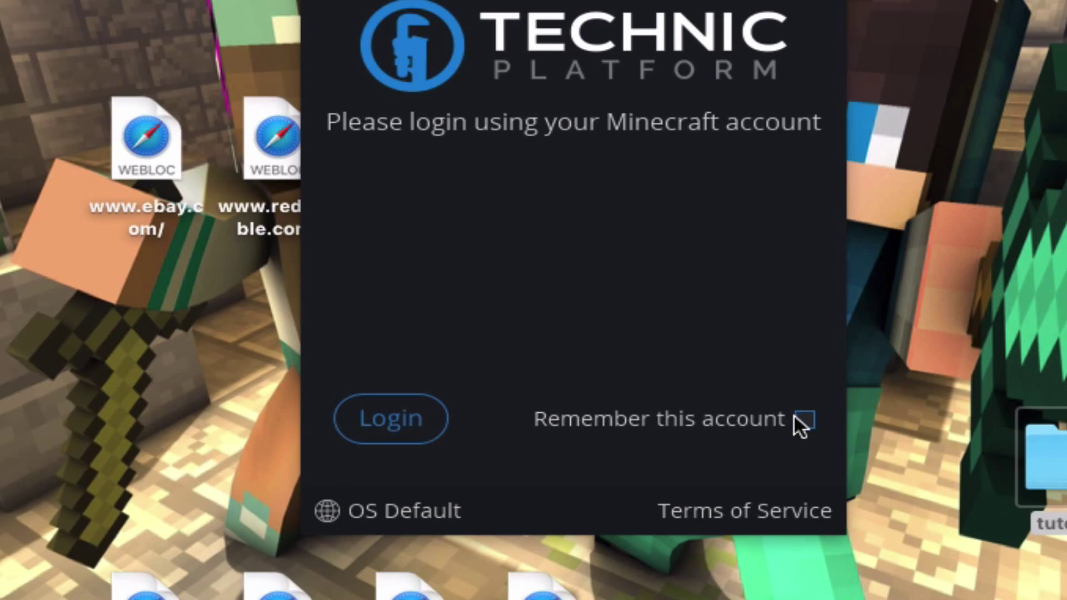
pyautogui.click(383, 420)
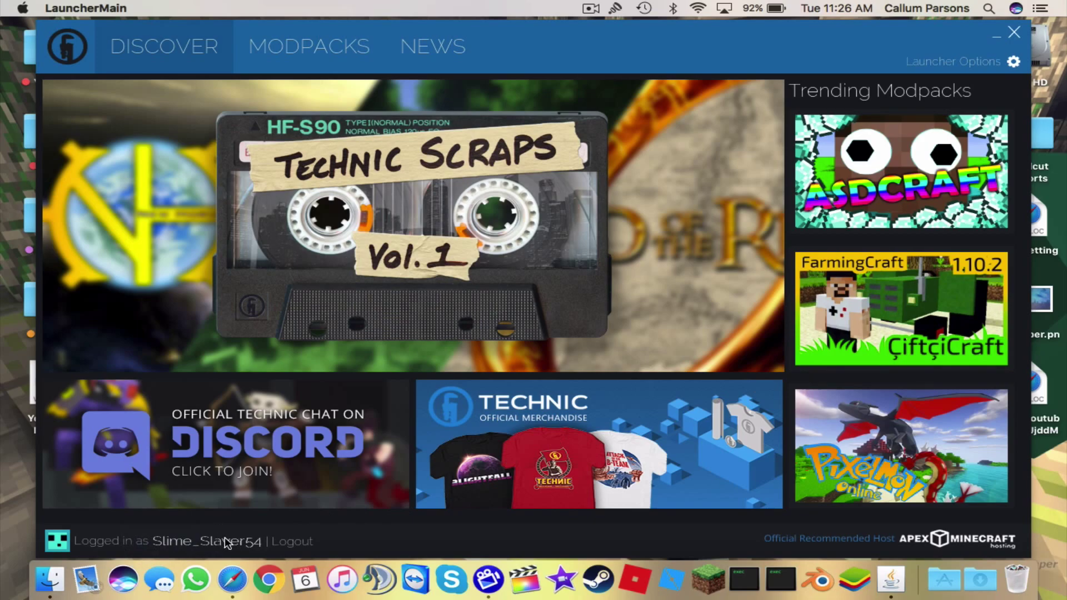
# - Open and close the launcher settings, viewing the installed modpacks list in between
pyautogui.click(1009, 64)
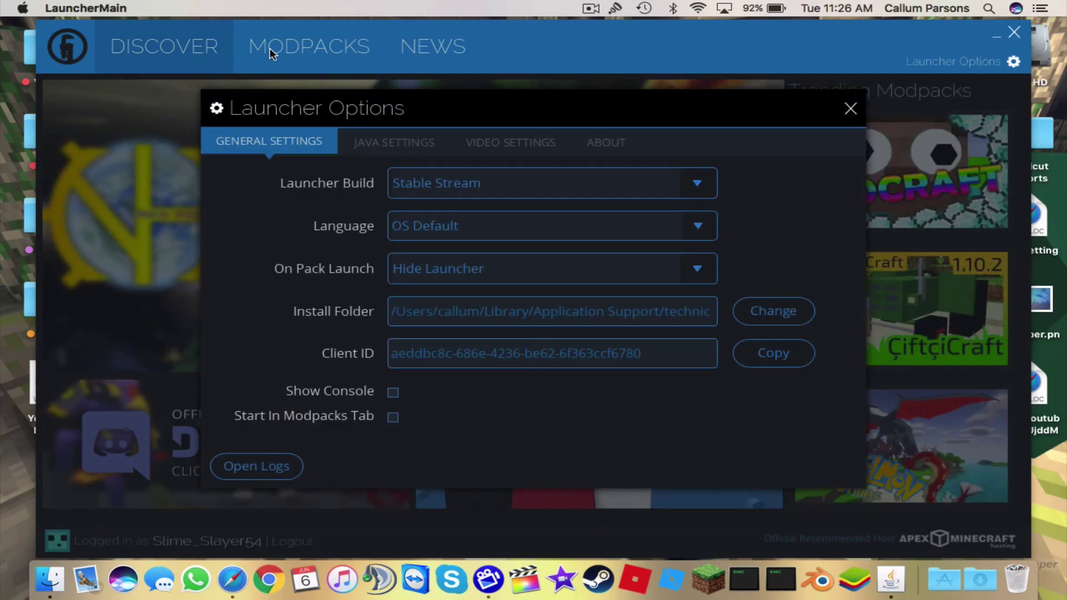
pyautogui.click(851, 111)
pyautogui.click(348, 55)
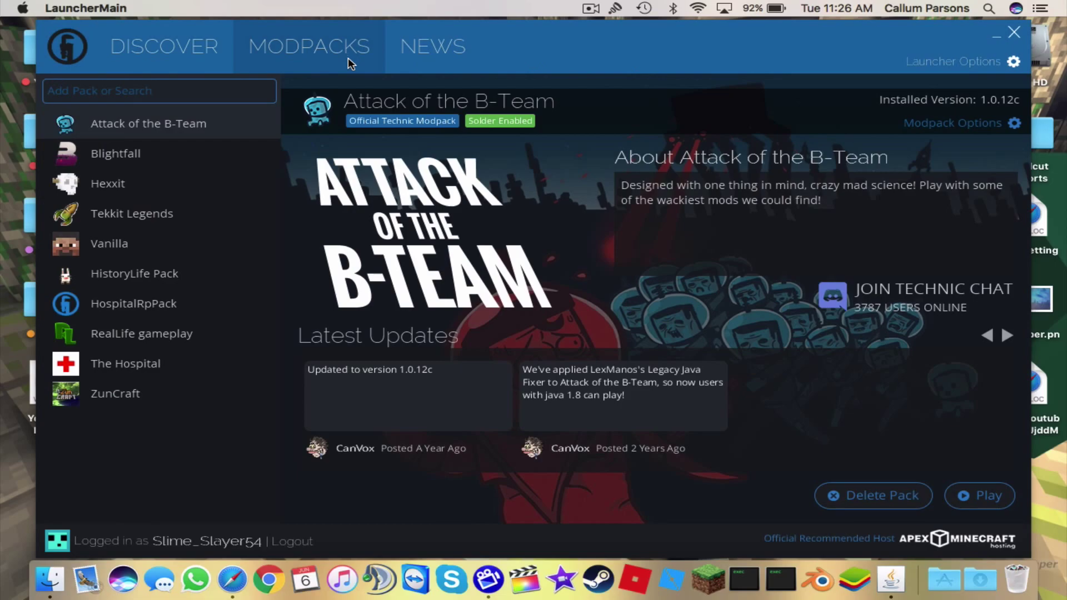
pyautogui.click(1015, 62)
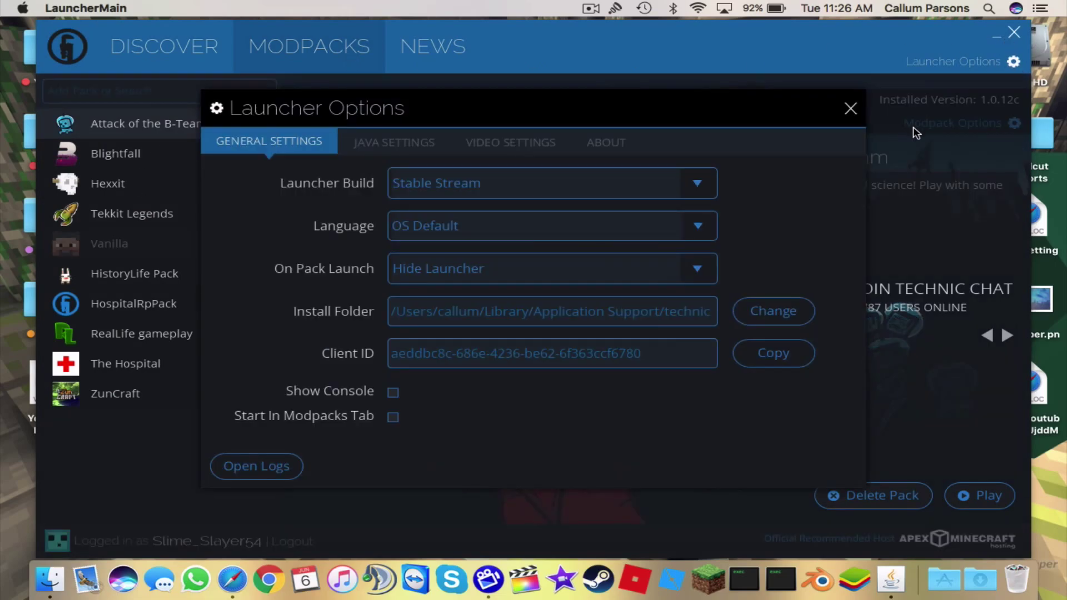
pyautogui.click(852, 110)
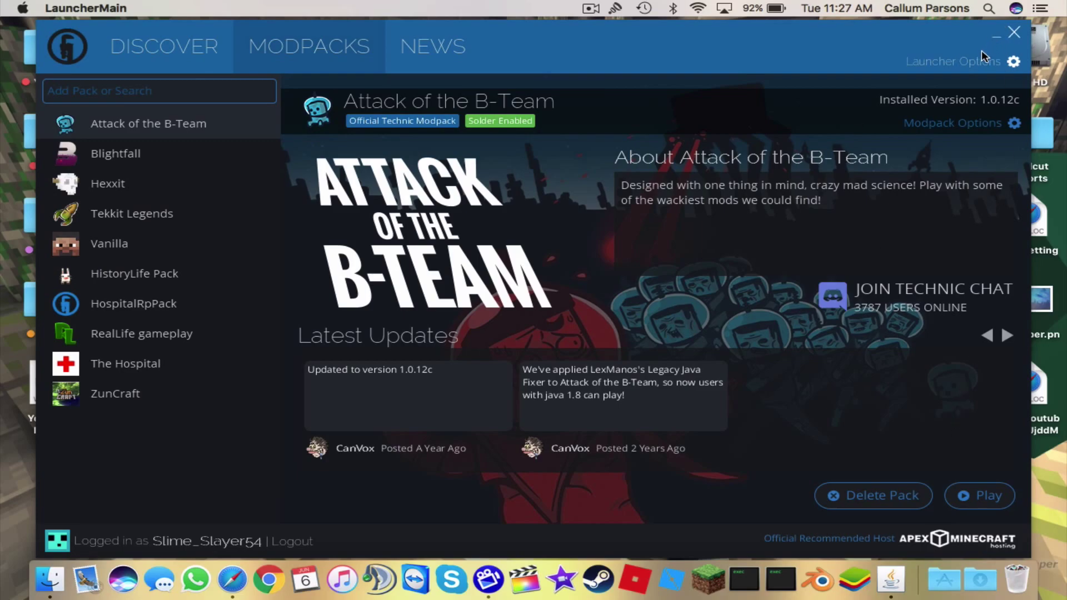
# - In Launcher Options' Java Settings, set Memory to 8 GB and close the dialog
pyautogui.click(988, 63)
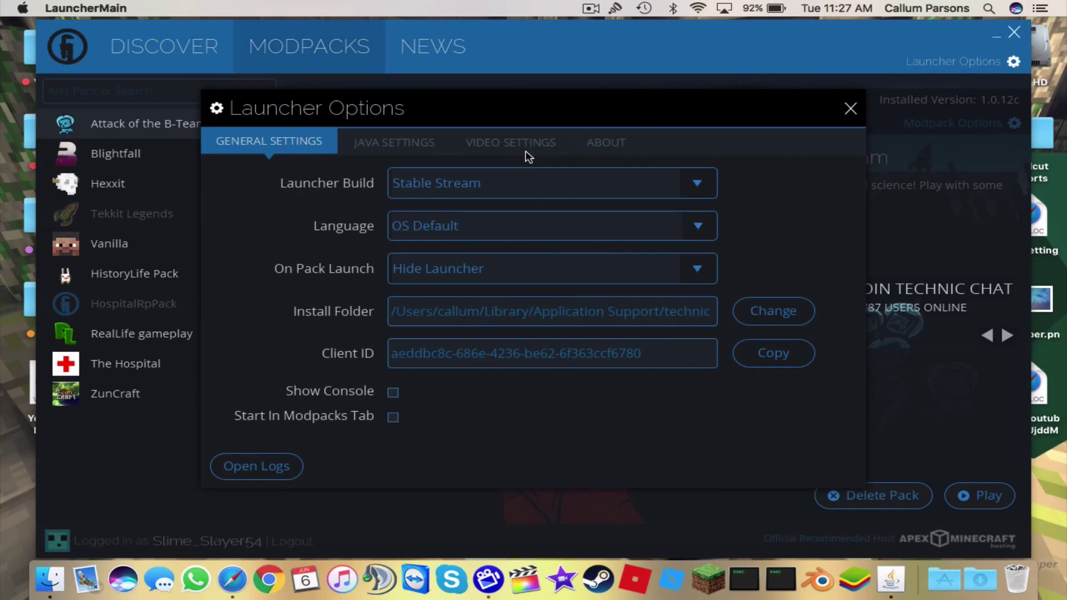
pyautogui.click(376, 143)
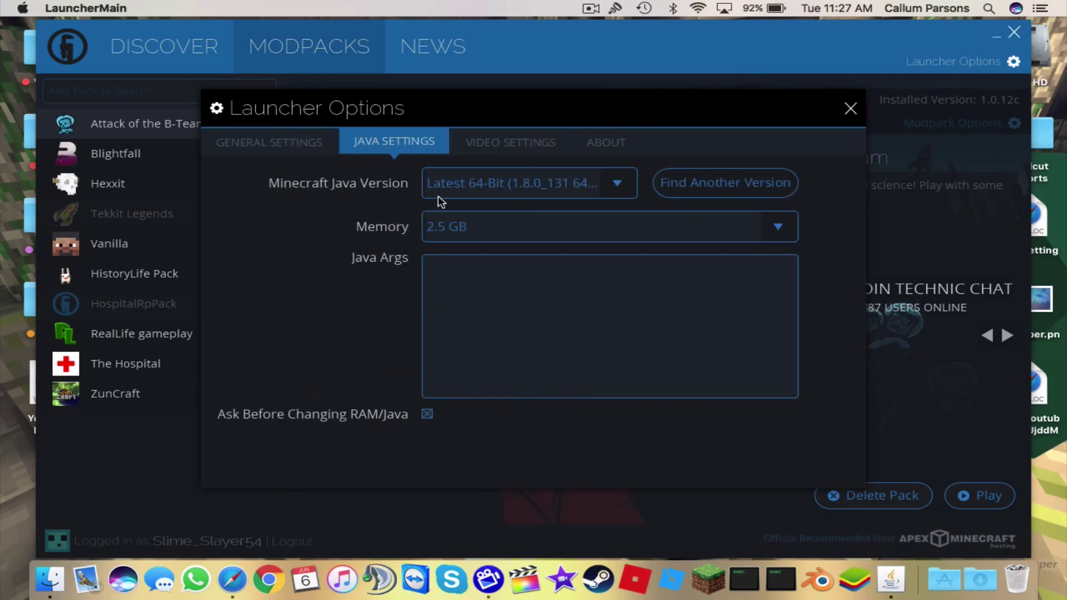
pyautogui.click(448, 225)
pyautogui.scroll(-3, 472, 322)
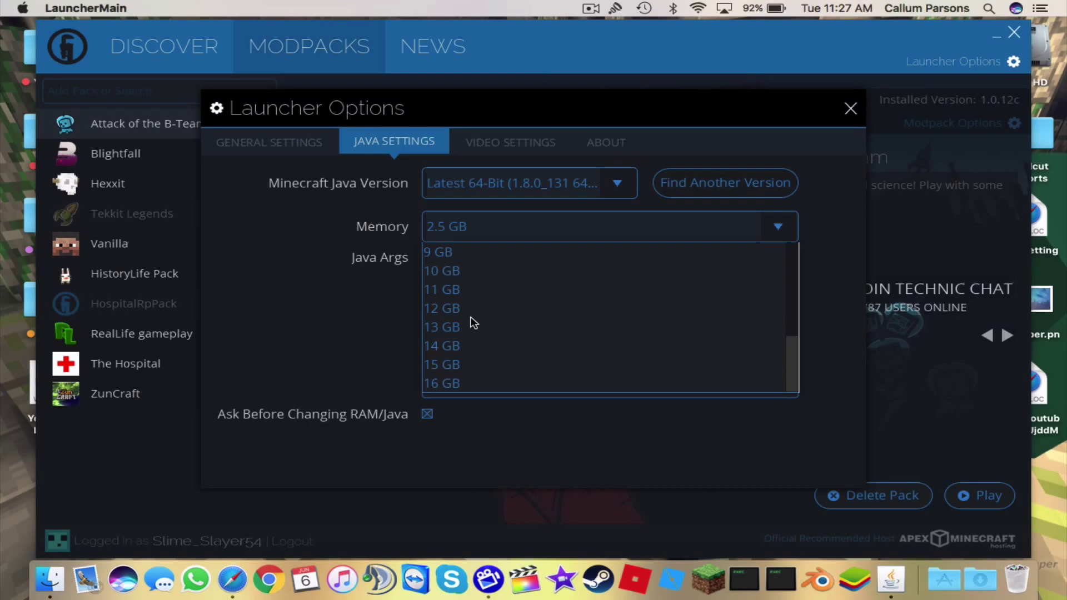
pyautogui.scroll(5, 472, 322)
pyautogui.scroll(-3, 473, 322)
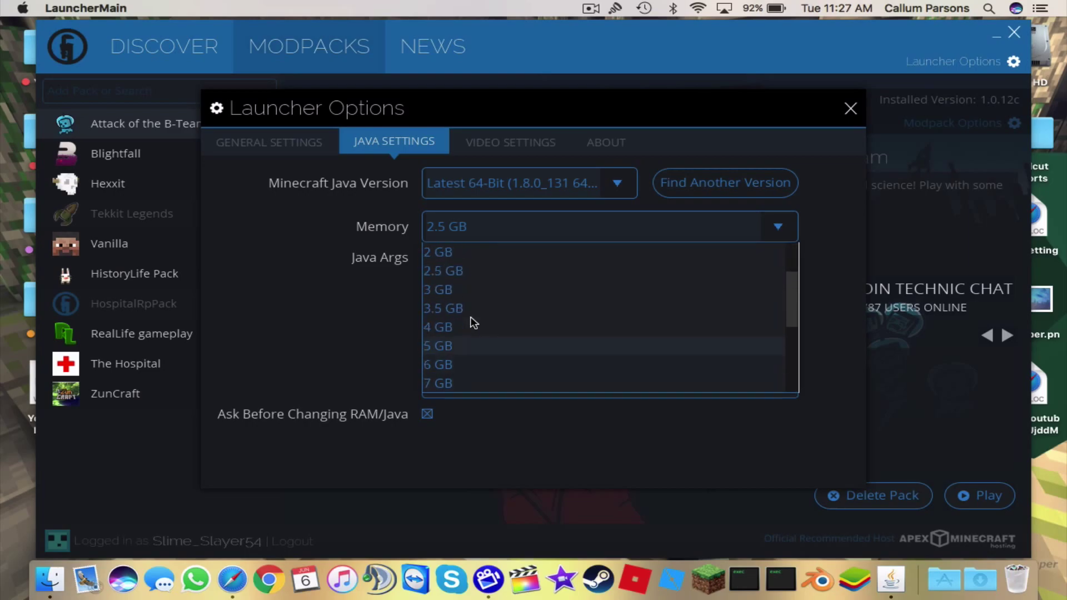
pyautogui.click(462, 344)
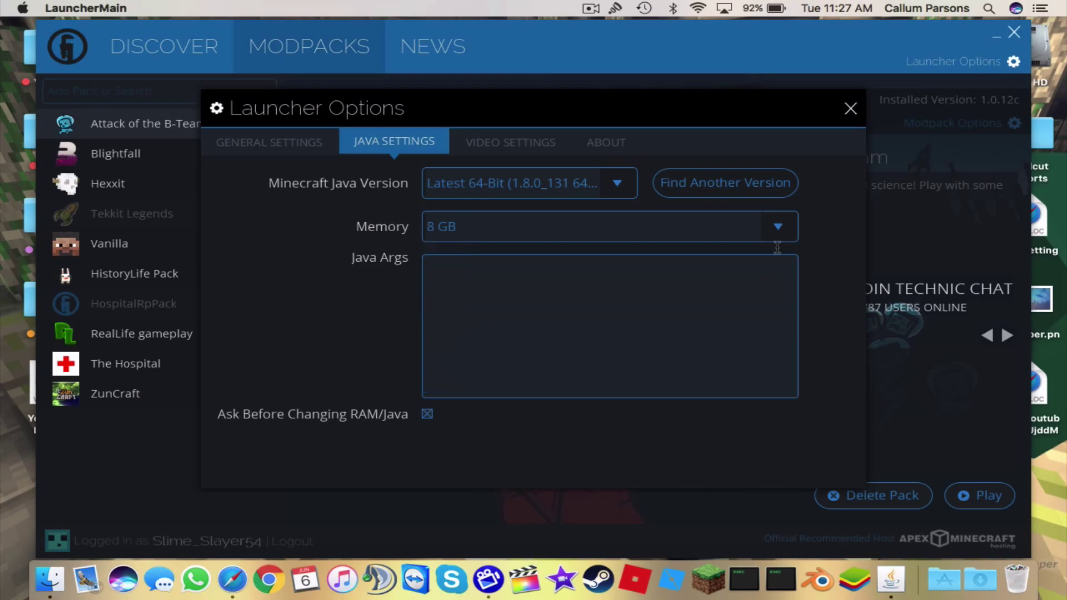
pyautogui.click(851, 110)
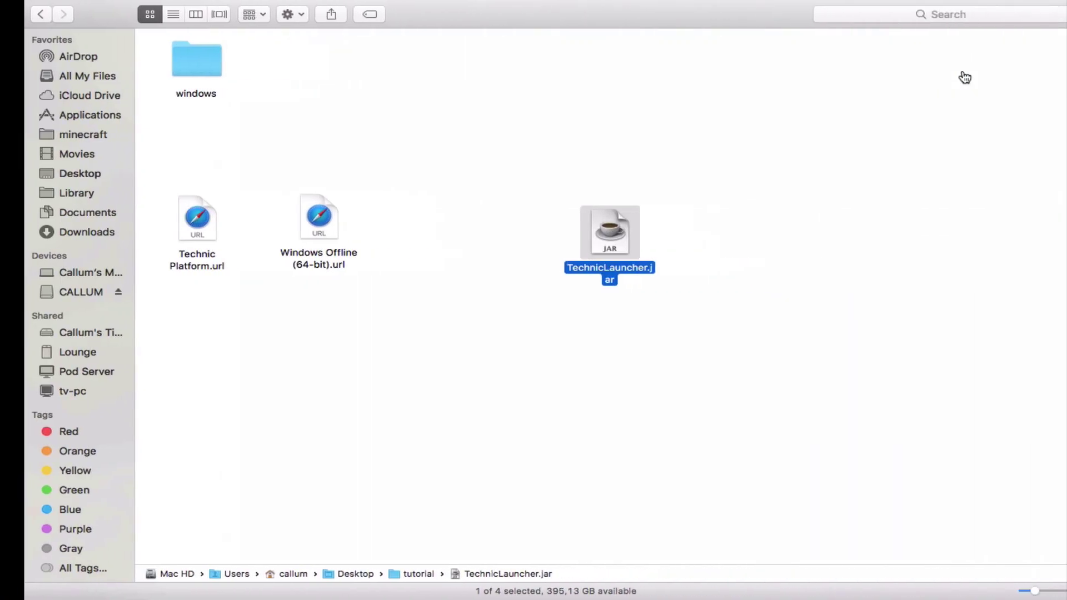
# - Save the Mac OS X Java link into the tutorial folder and open it to start the Oracle download
pyautogui.click(877, 210)
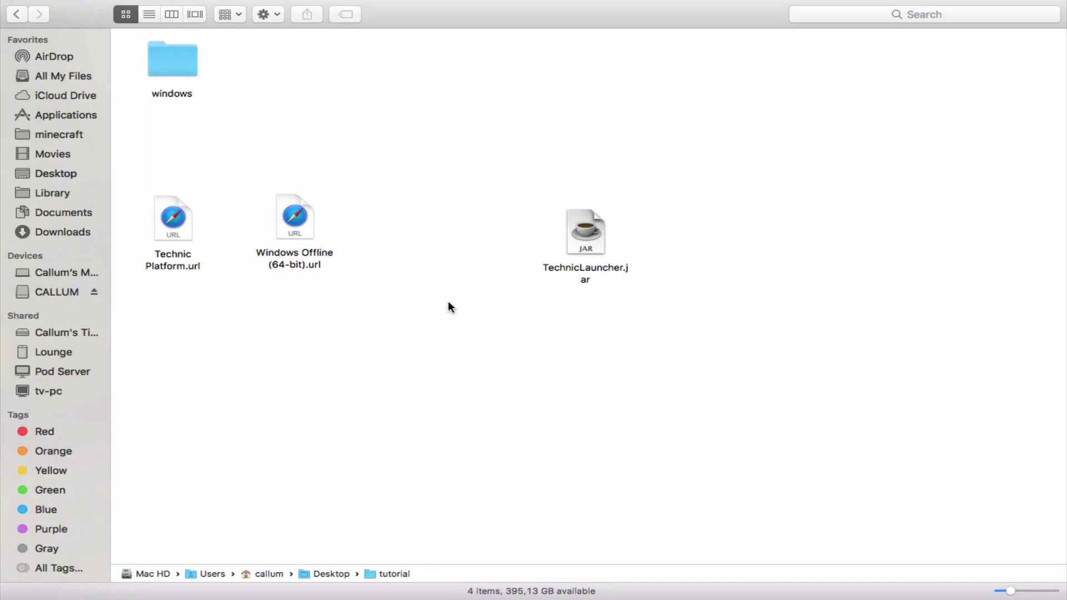
pyautogui.moveTo(402, 260); pyautogui.dragTo(463, 128)
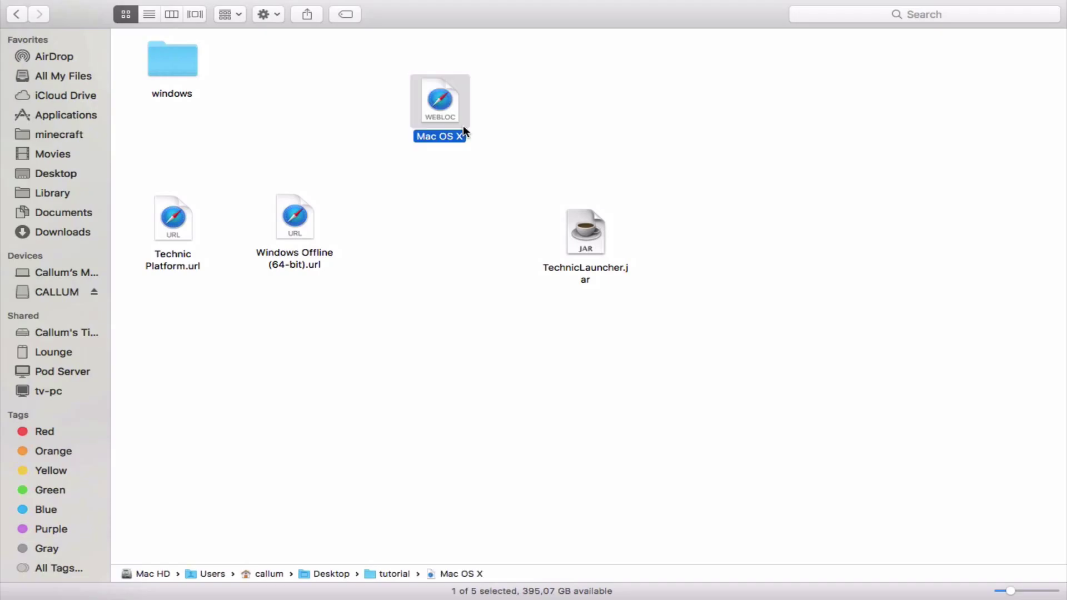
pyautogui.doubleClick(438, 108)
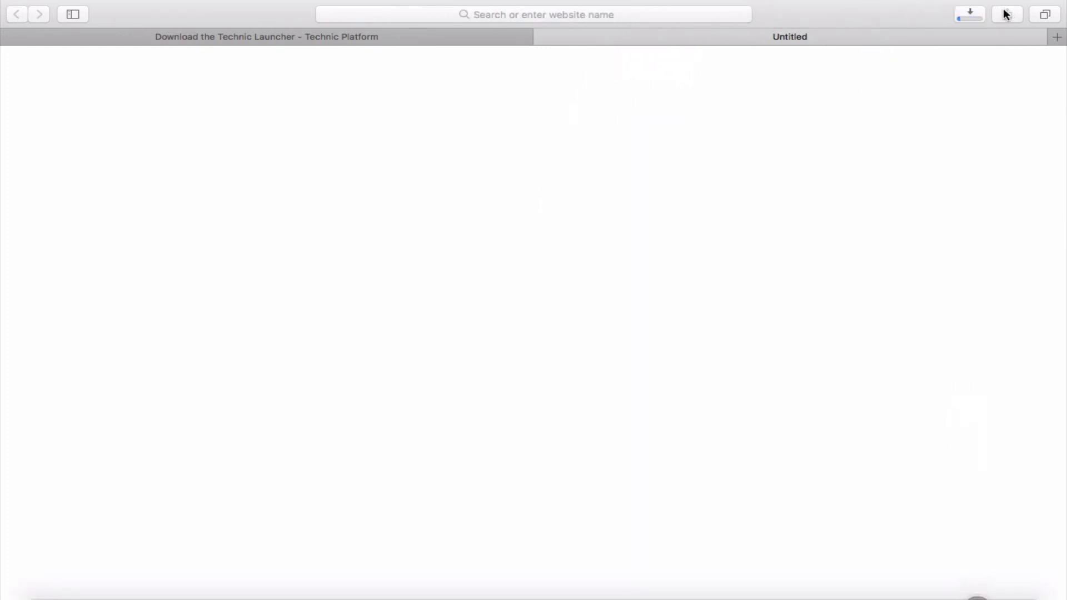
# - Open jre-8u131-macosx-x64.dmg from Safari's downloads list to mount the Java installer
pyautogui.click(981, 13)
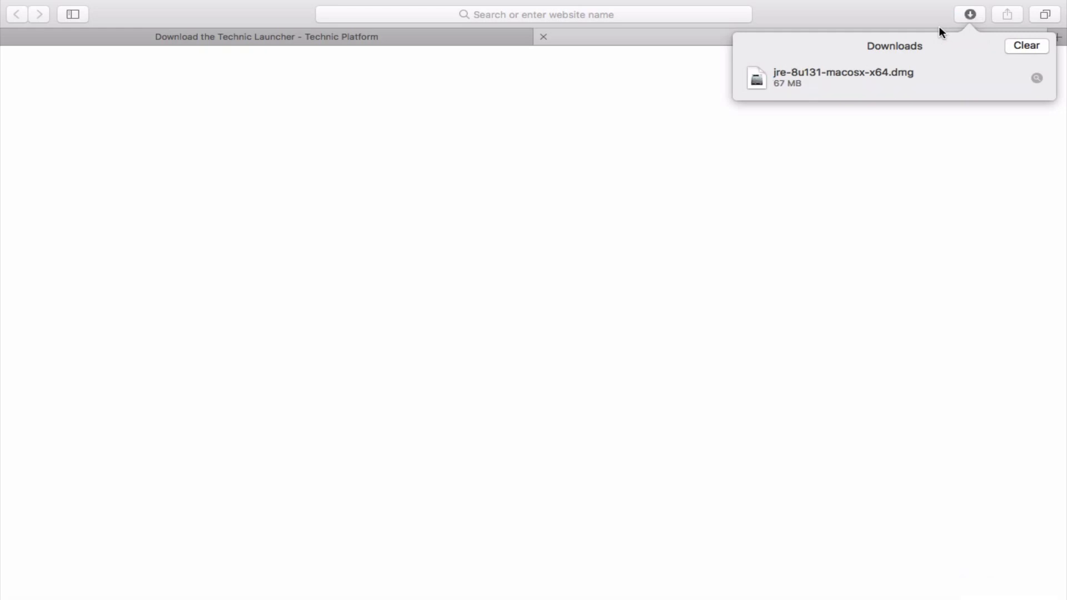
pyautogui.click(913, 71)
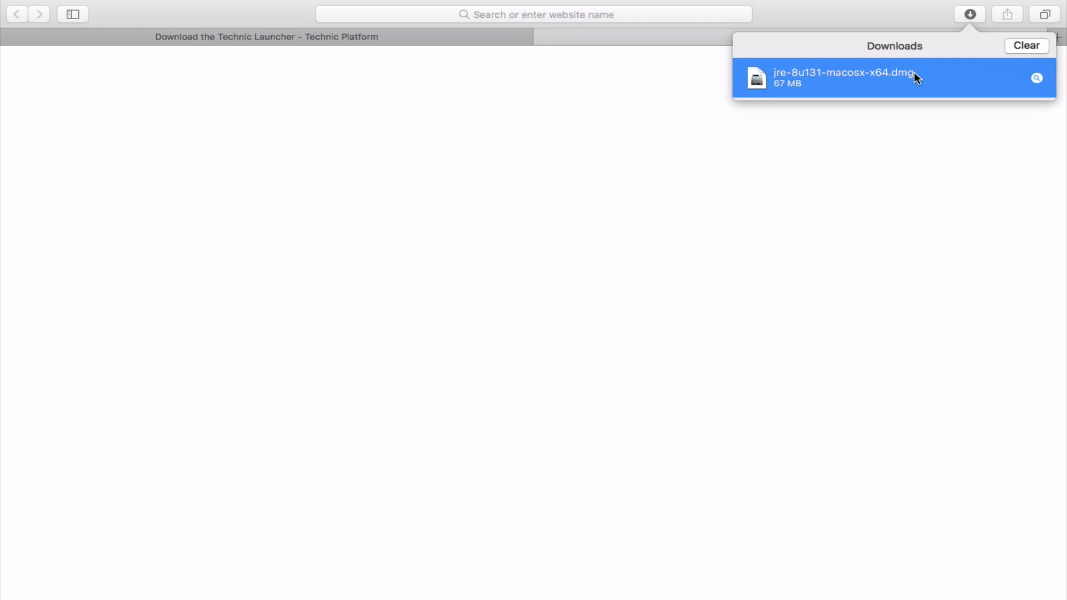
pyautogui.rightClick(914, 74)
pyautogui.click(933, 81)
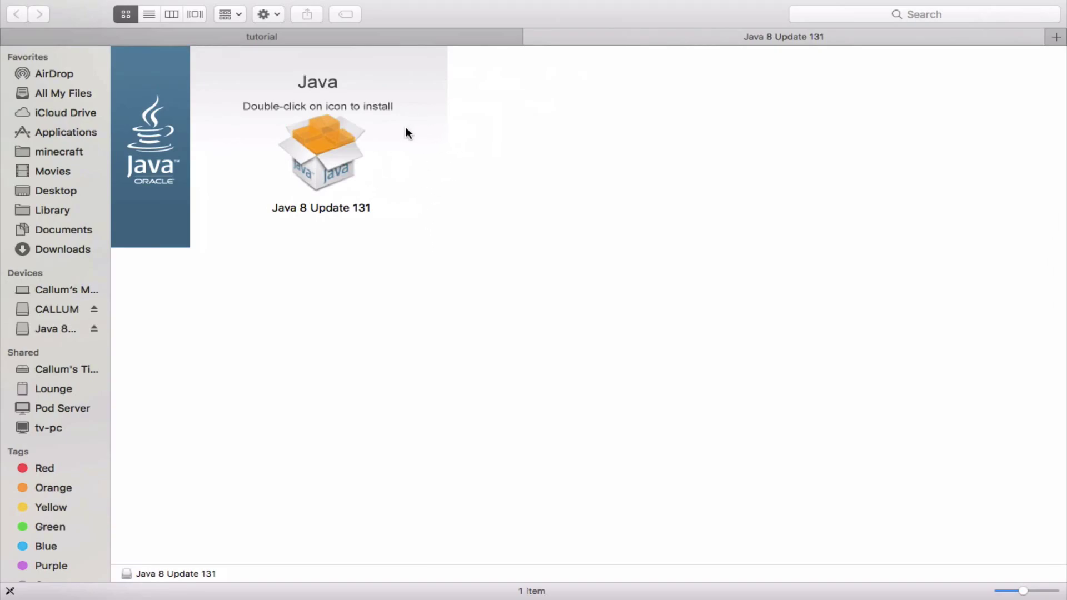
# - Launch the Java 8 Update 131 installer, get past the security warnings, and install Java
pyautogui.doubleClick(348, 156)
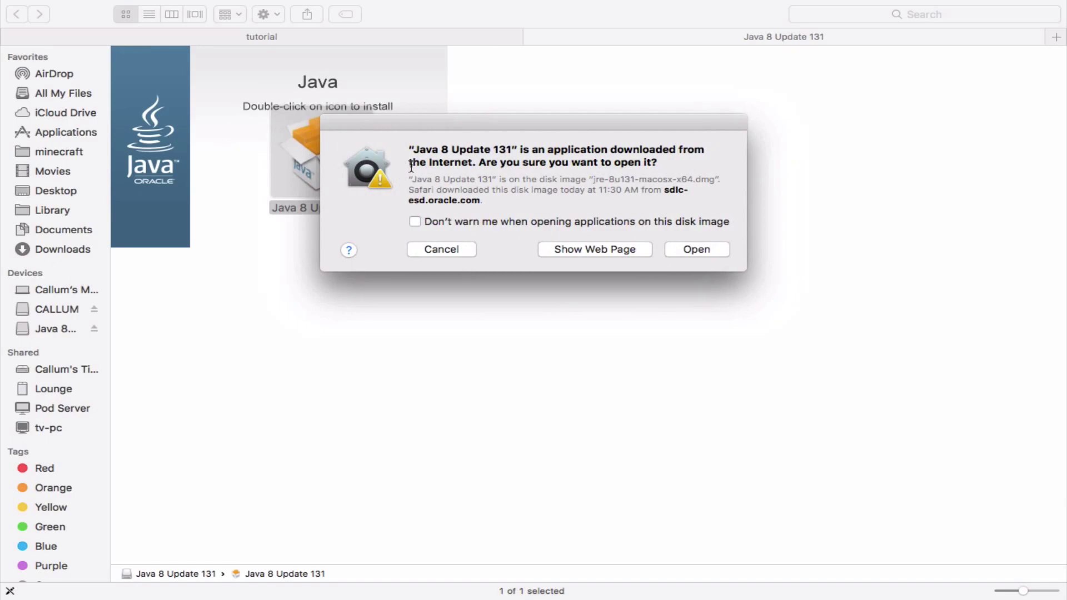
pyautogui.click(469, 250)
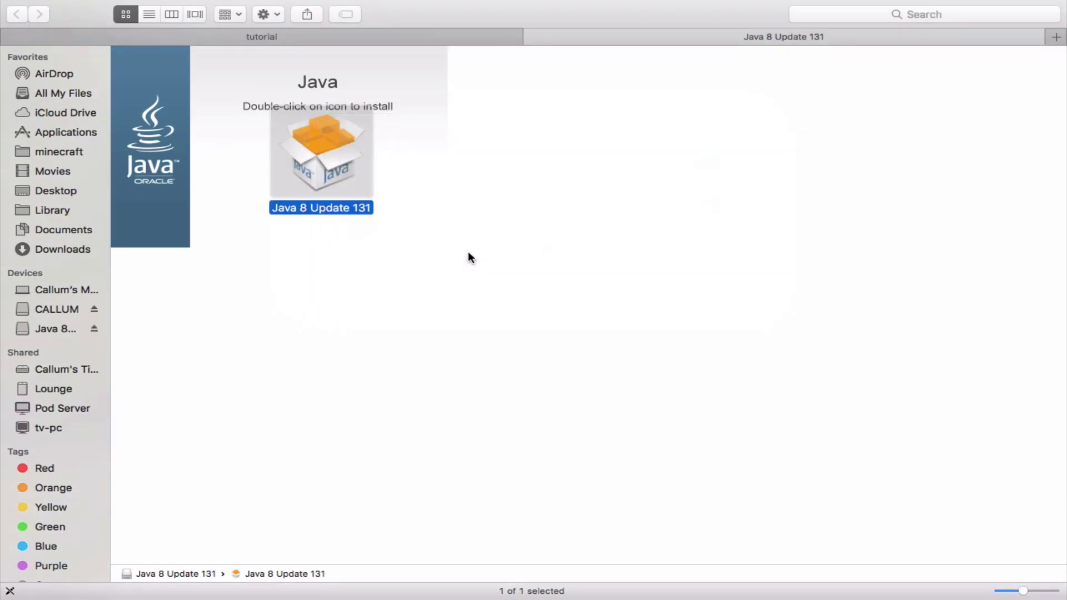
pyautogui.rightClick(345, 149)
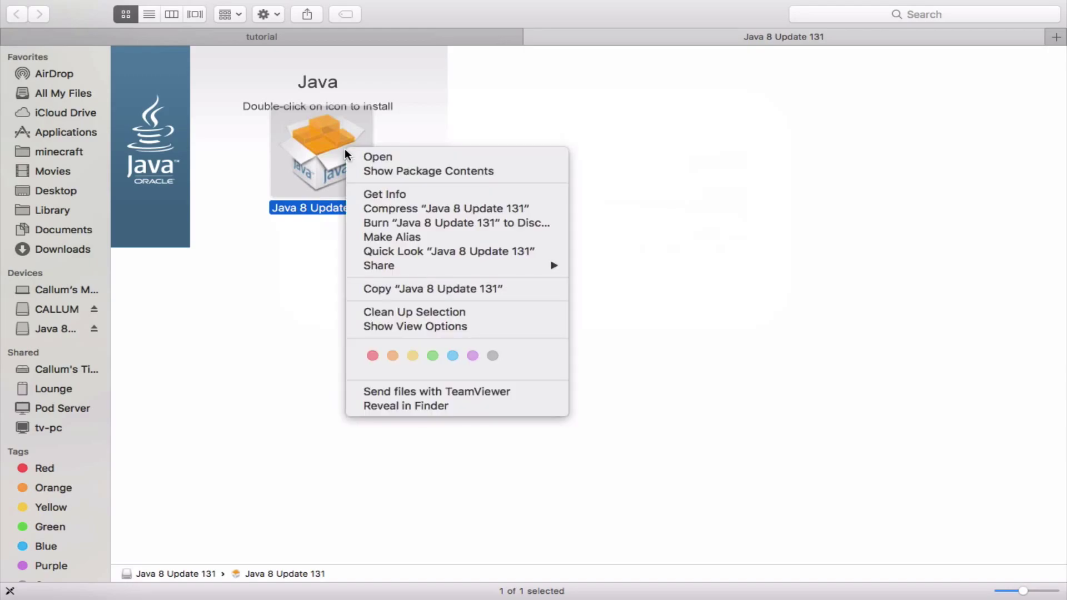
pyautogui.click(369, 159)
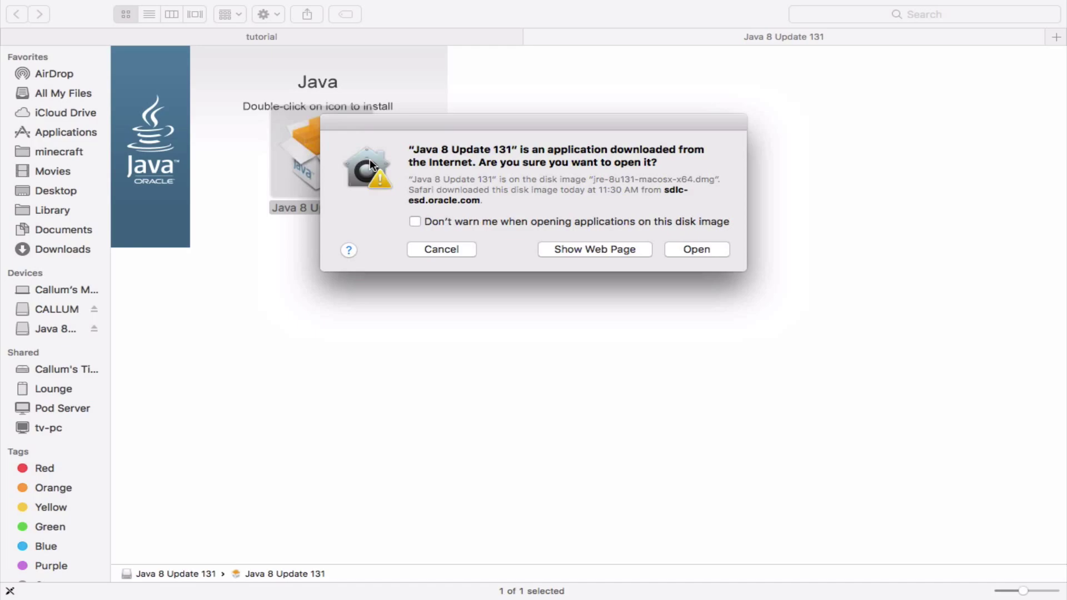
pyautogui.click(708, 248)
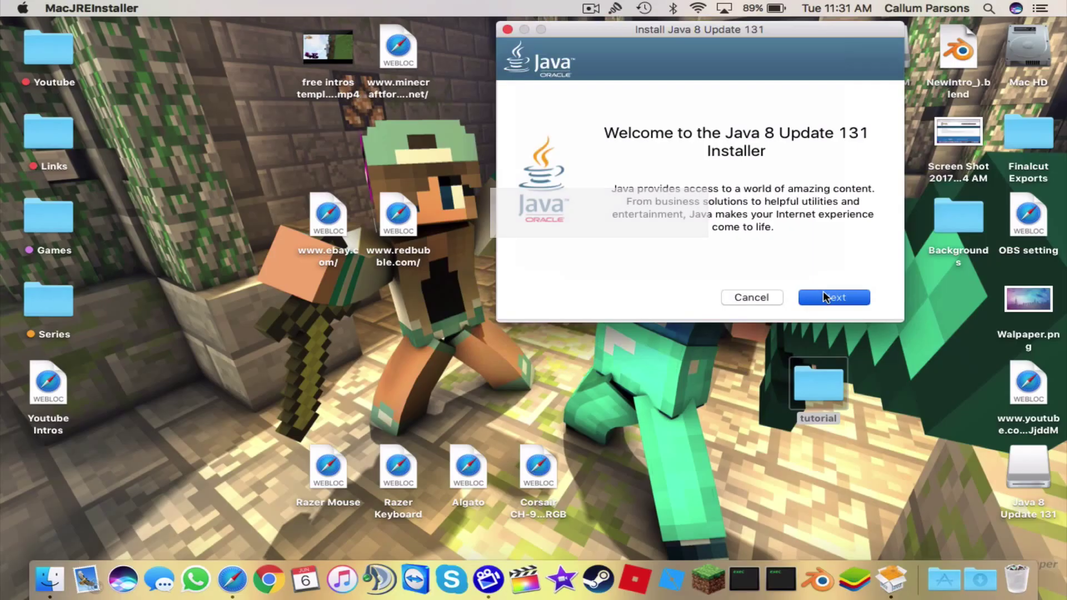
pyautogui.click(822, 296)
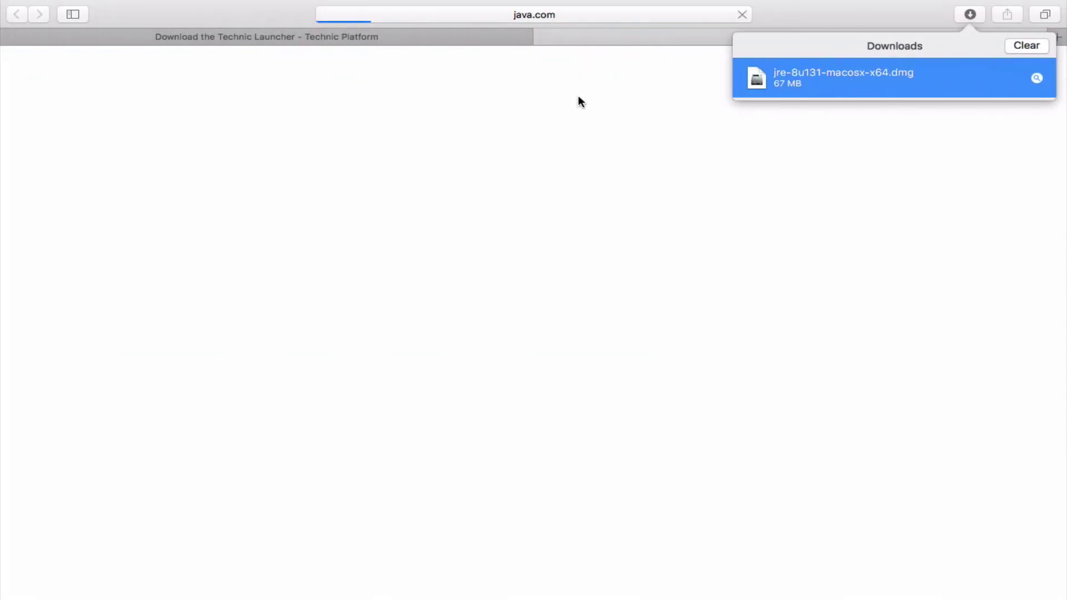
# - Dismiss the Java alert, close the java.com tab and Safari, then close the Java 8 Update 131 tab
pyautogui.click(674, 139)
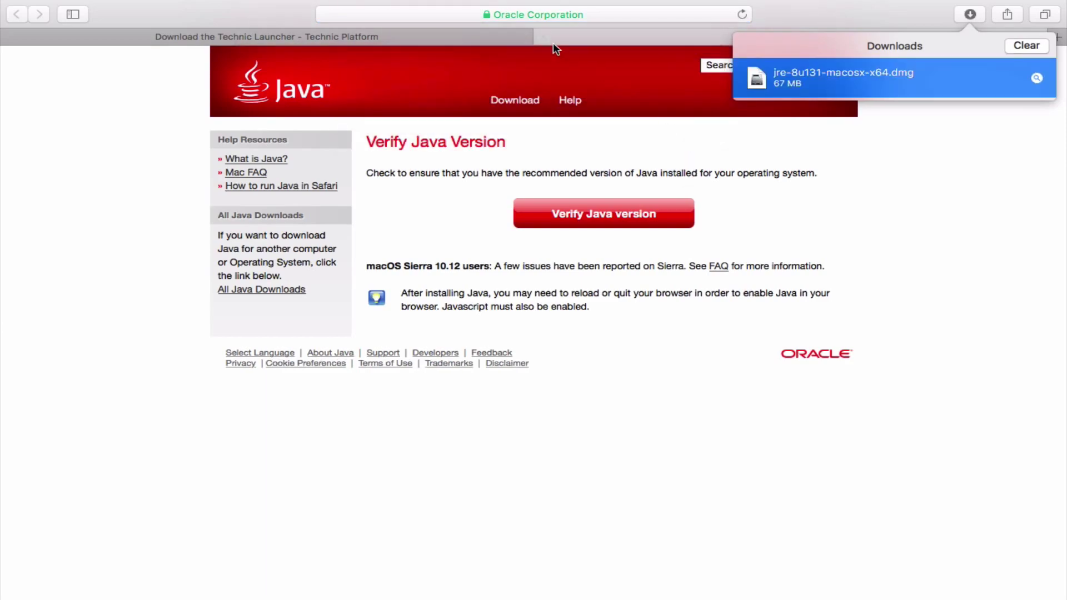
pyautogui.click(538, 34)
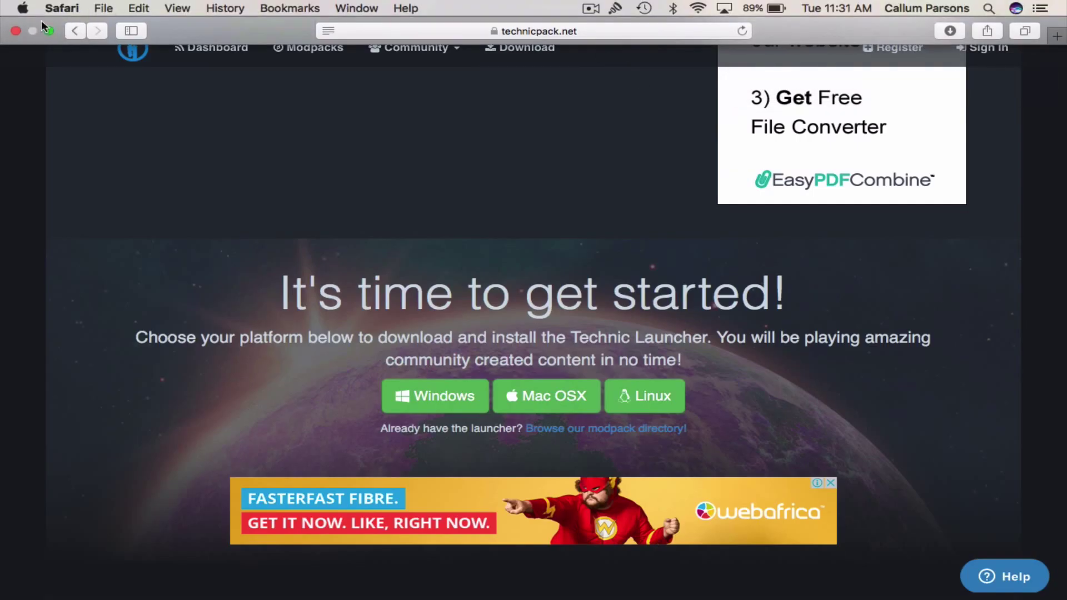
pyautogui.click(16, 31)
pyautogui.hotkey('ctrl', 'Right')
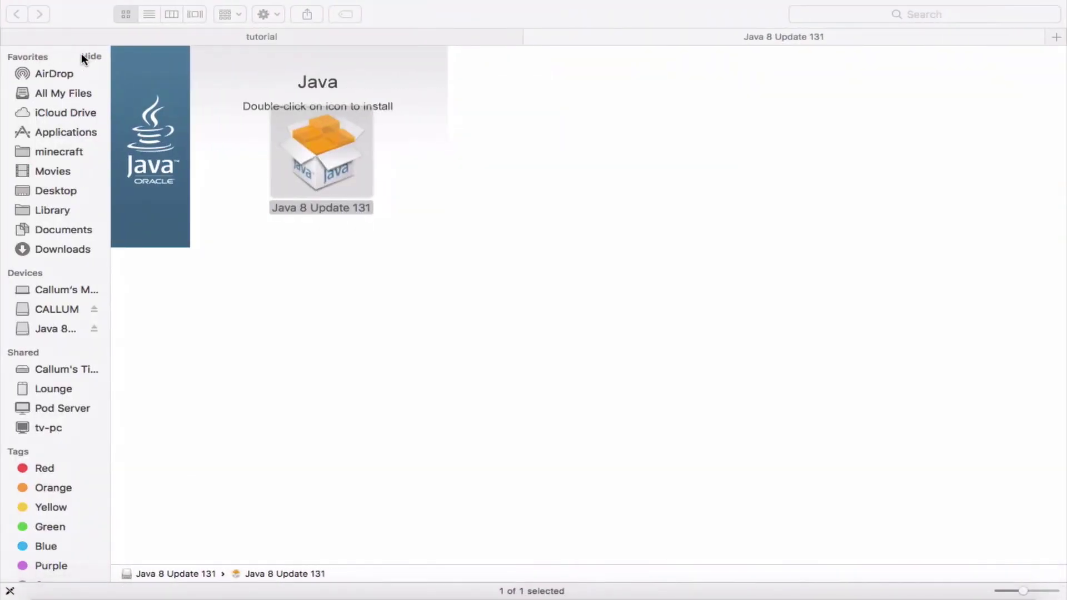
pyautogui.click(532, 38)
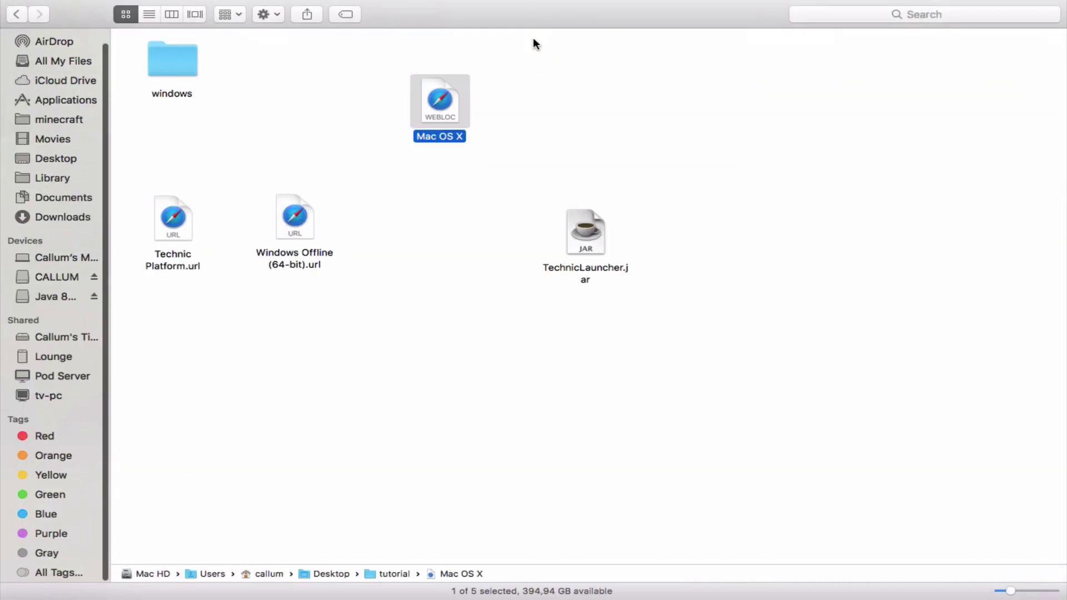
# - Line up the Mac OS X and Technic Platform.url icons, then launch TechnicLauncher.jar
pyautogui.moveTo(431, 108); pyautogui.dragTo(284, 100)
pyautogui.moveTo(175, 211); pyautogui.dragTo(361, 56)
pyautogui.moveTo(304, 105); pyautogui.dragTo(304, 81)
pyautogui.click(578, 236)
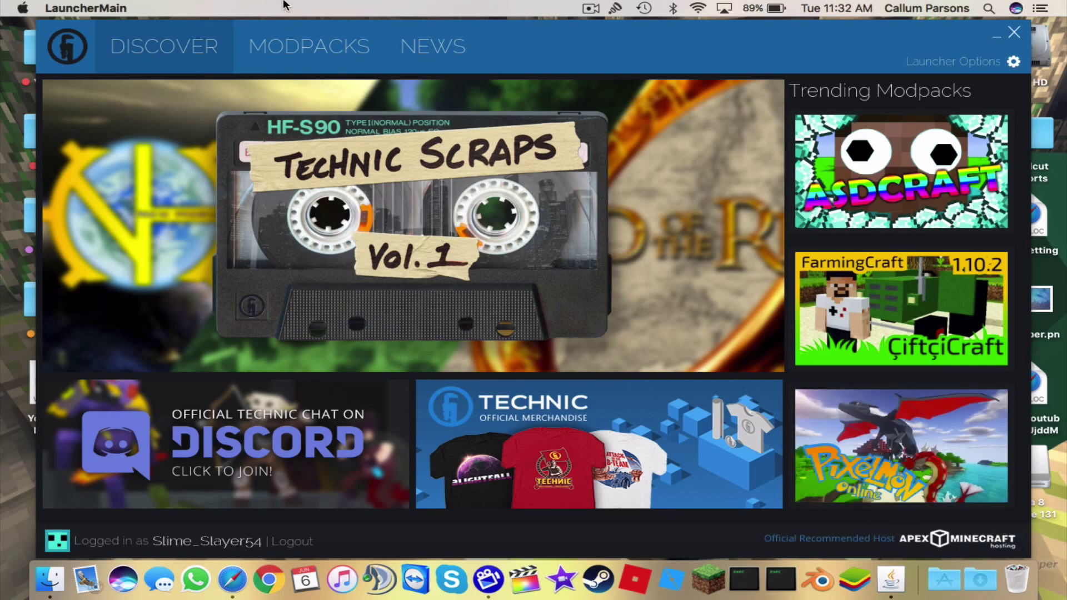
# - From the Modpacks view, check that Java Settings memory is still allocated at 8 GB
pyautogui.click(287, 49)
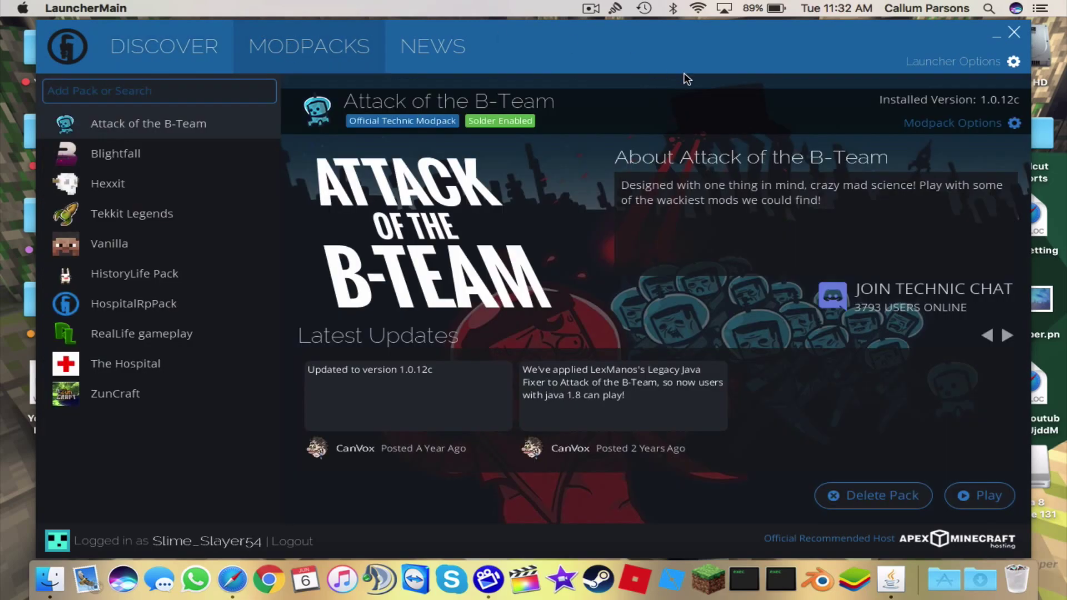
pyautogui.click(1013, 66)
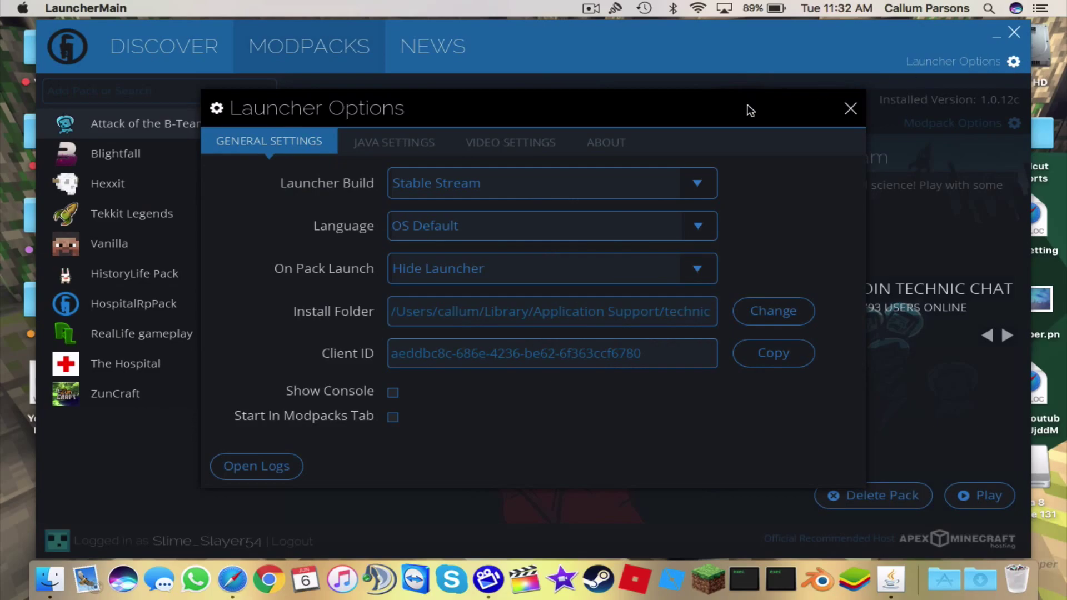
pyautogui.click(409, 136)
pyautogui.click(489, 226)
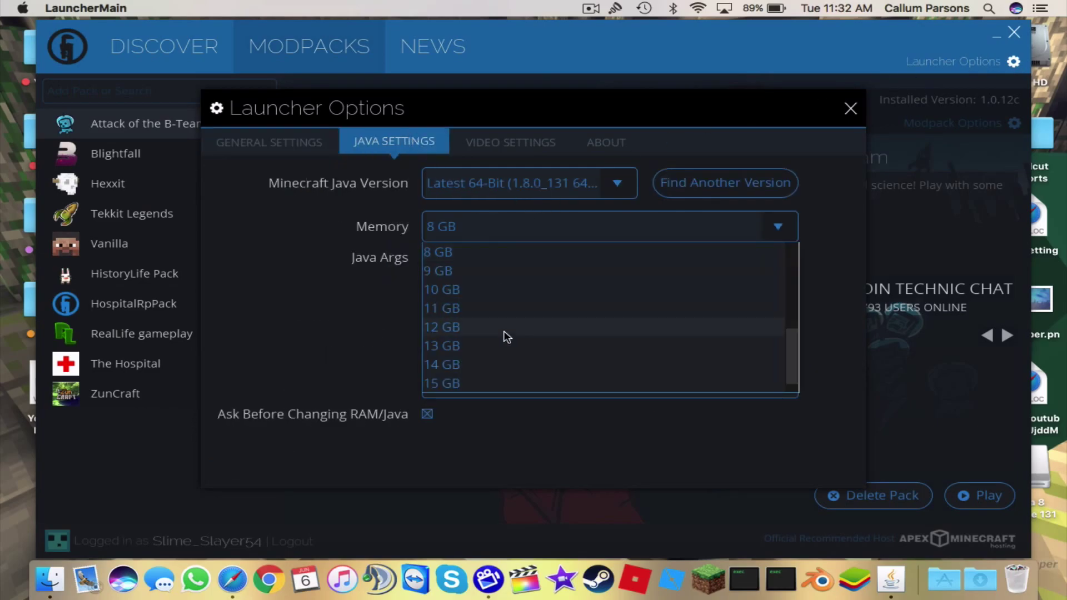
pyautogui.scroll(5, 504, 336)
# - Keep Latest 64-Bit Java 1.8.0_131, then show the Attack of the B-Team modpack page
pyautogui.click(579, 179)
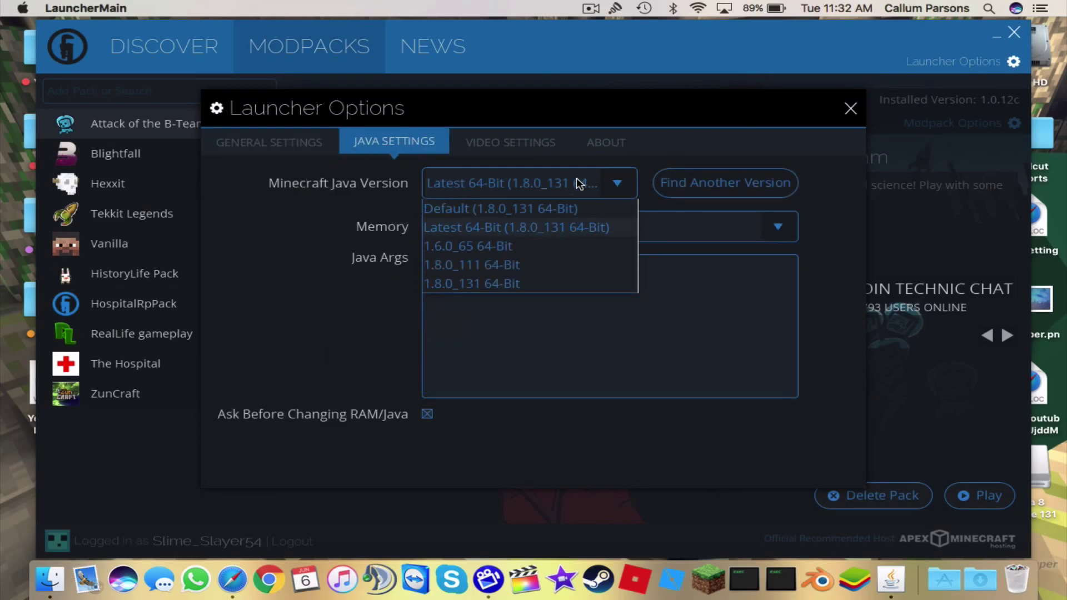
pyautogui.click(578, 177)
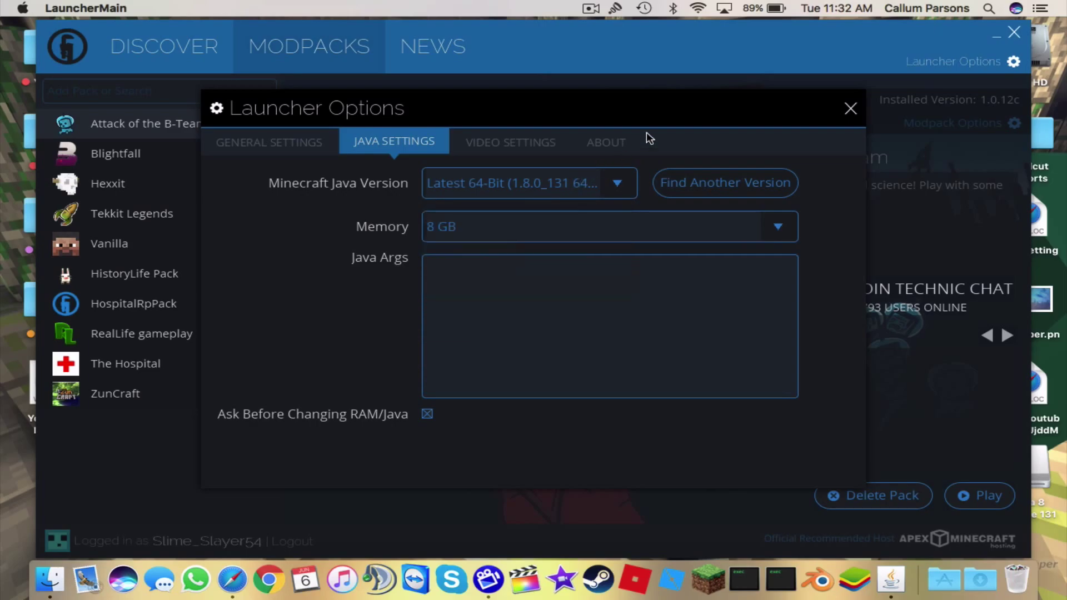
pyautogui.click(850, 109)
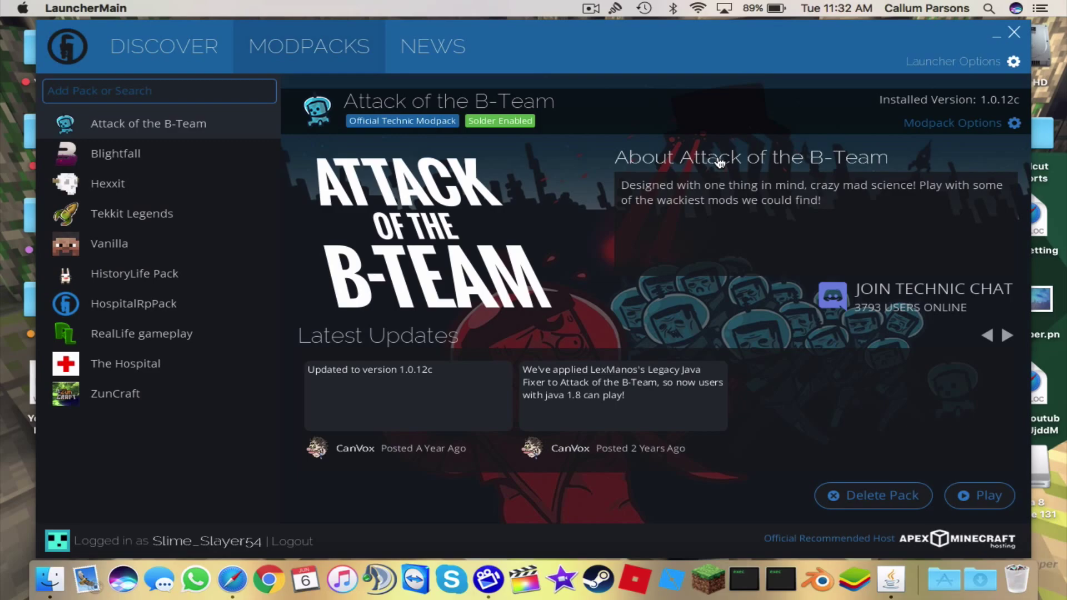
pyautogui.click(142, 389)
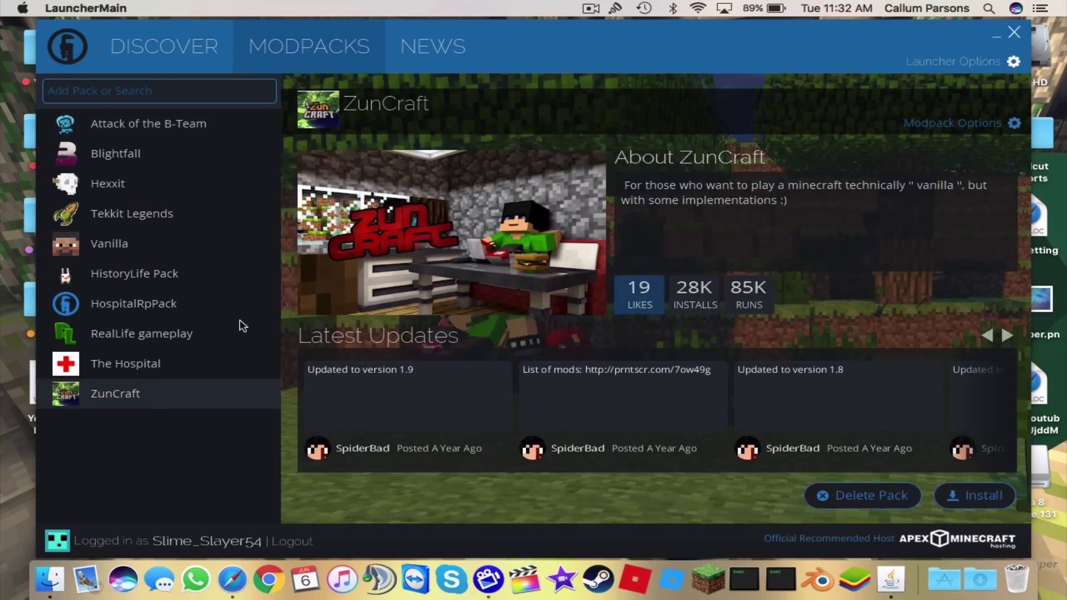
pyautogui.click(229, 129)
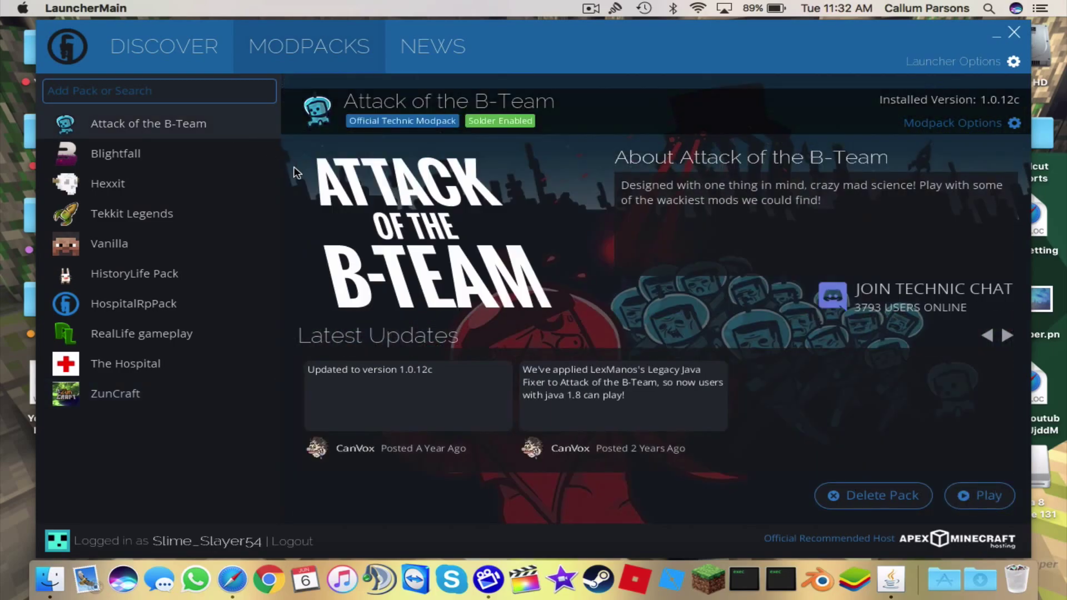